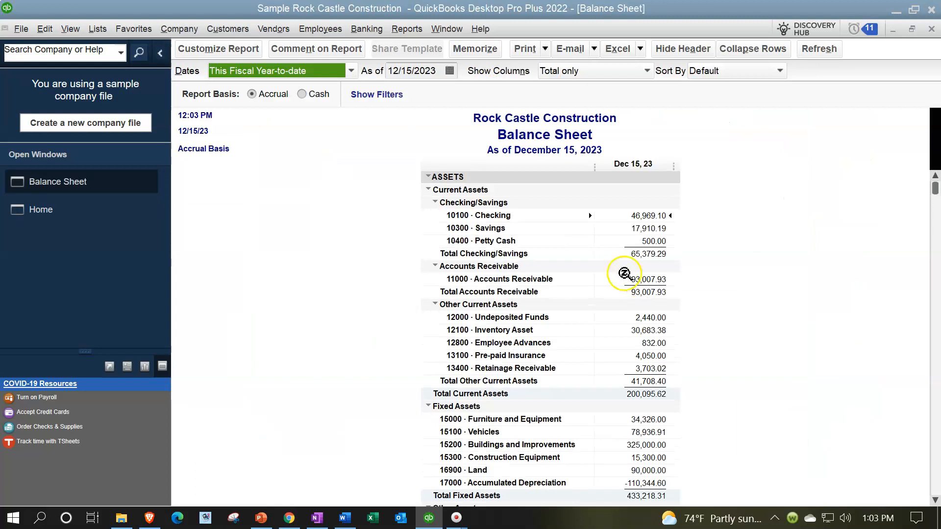
Open the Profit & Loss Standard report and return to the Home page
click(405, 30)
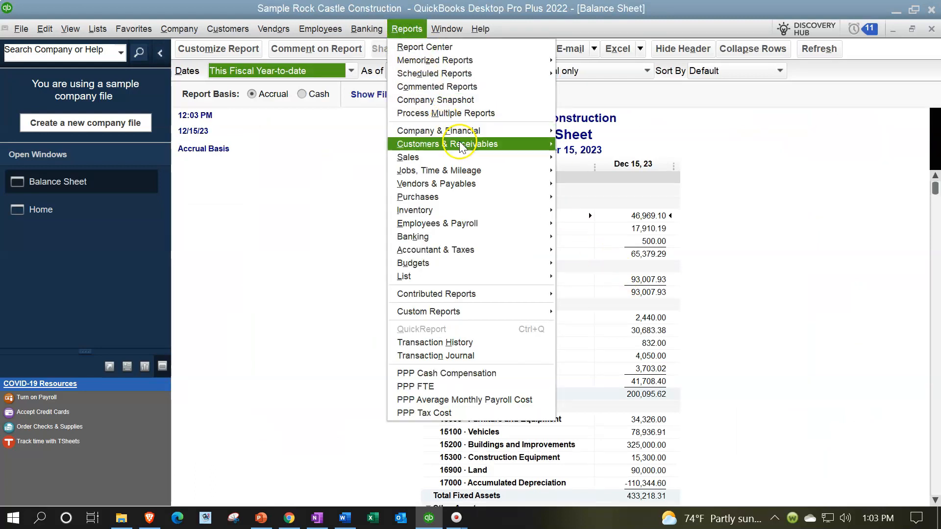
mouse_move(469, 131)
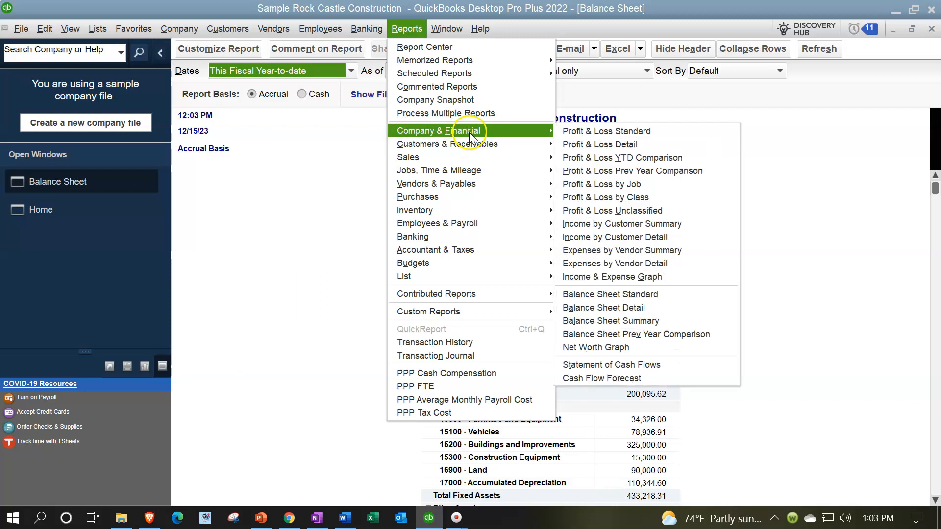
click(581, 131)
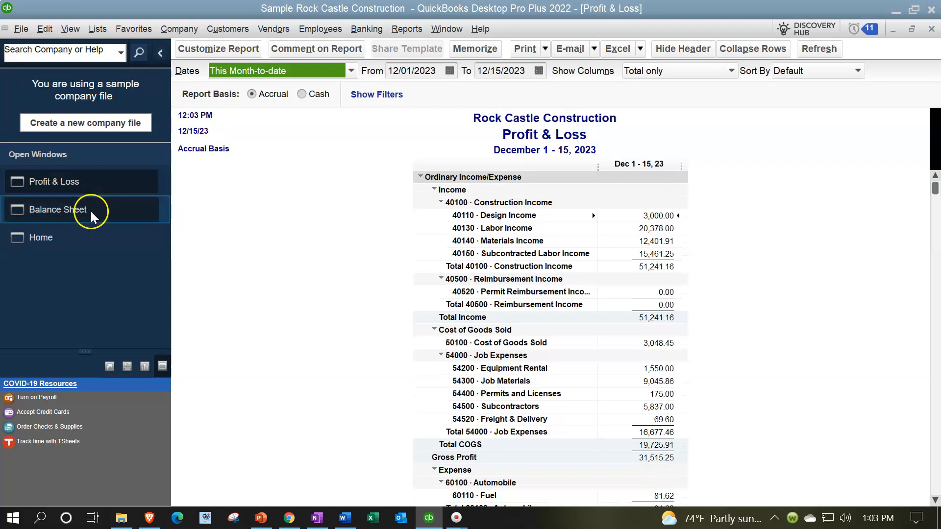
click(95, 240)
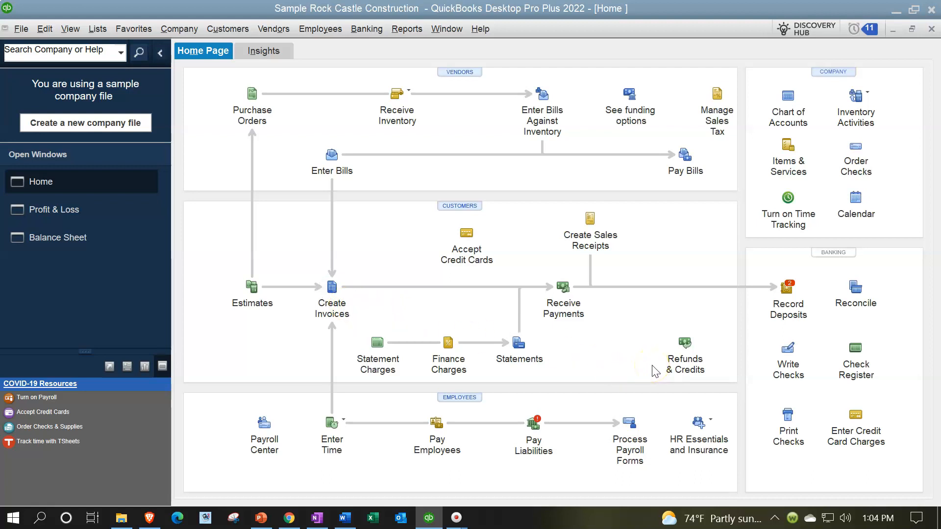
Open the invoice form, view the most recent saved invoice for the Kitchen job, and close it
click(336, 294)
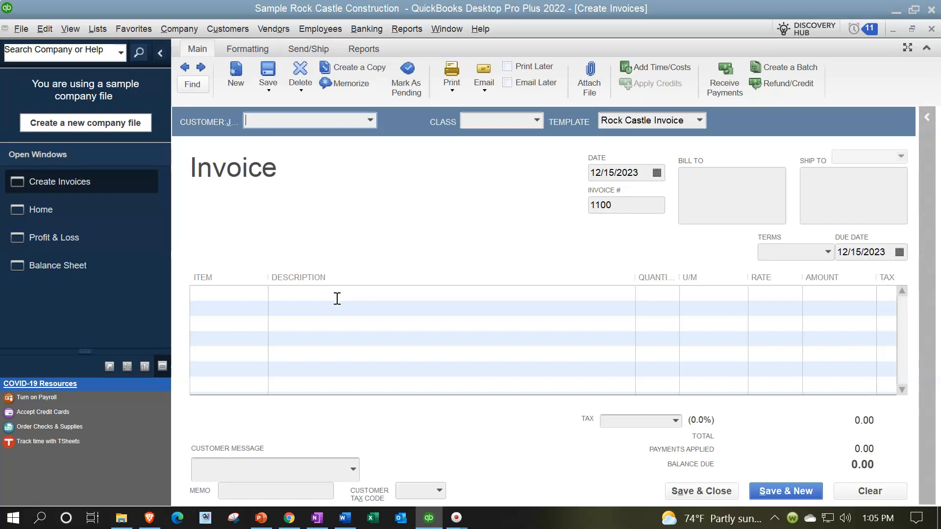
click(185, 67)
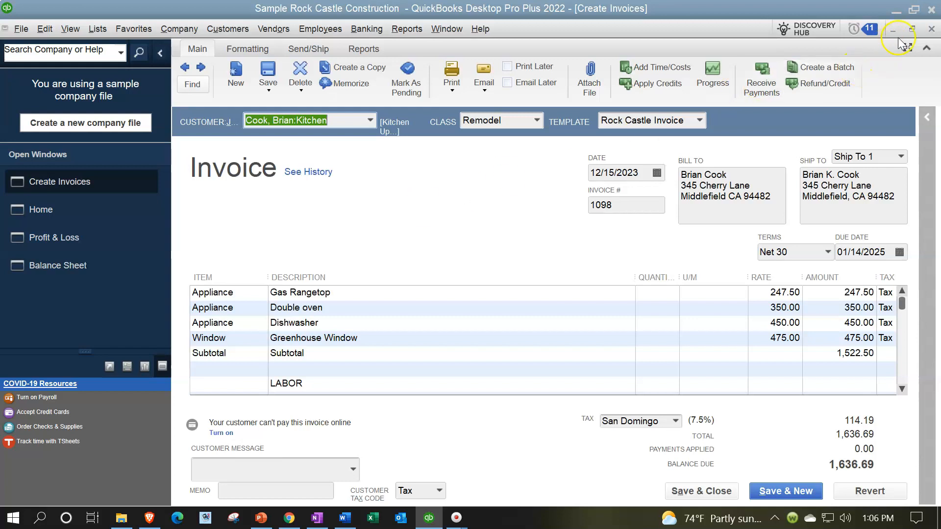
click(931, 26)
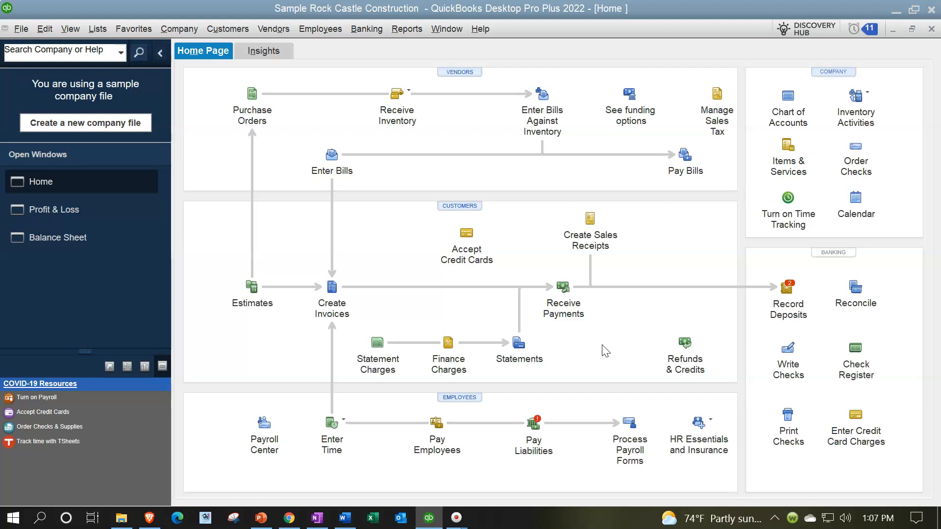
Reopen the most recent Kitchen job invoice, view its Transaction Journal report, and close both the report and the invoice
click(331, 290)
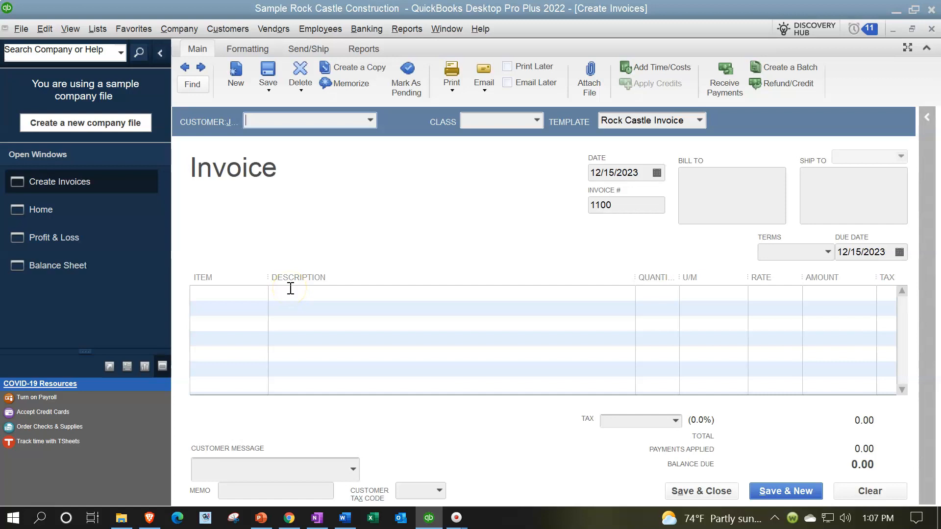
click(180, 123)
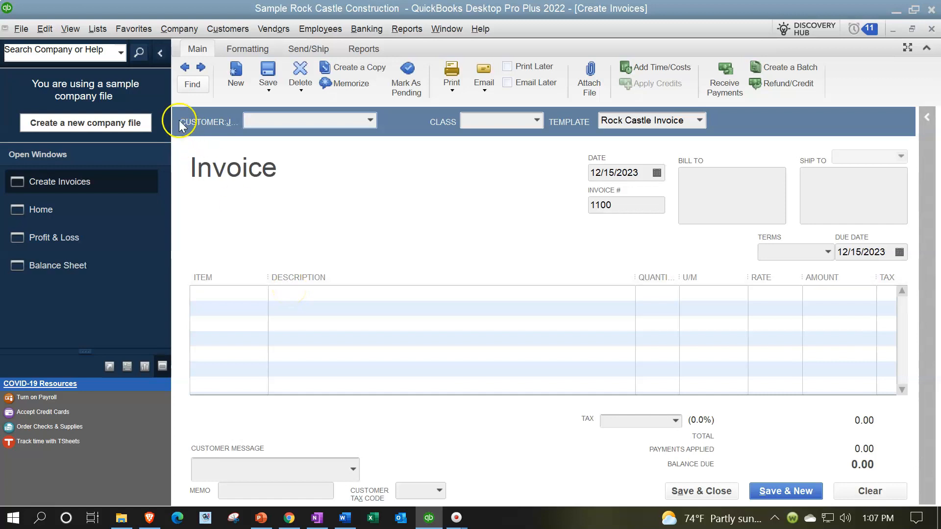
click(185, 69)
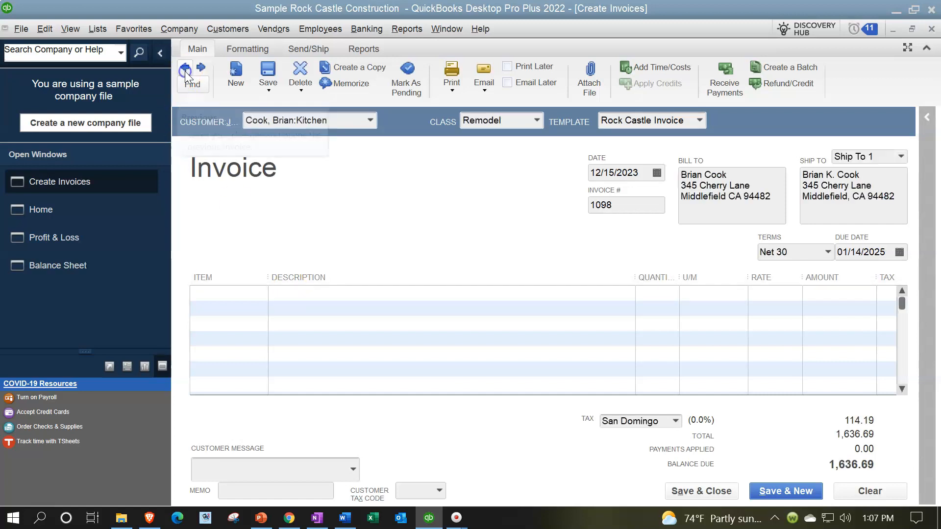
click(209, 67)
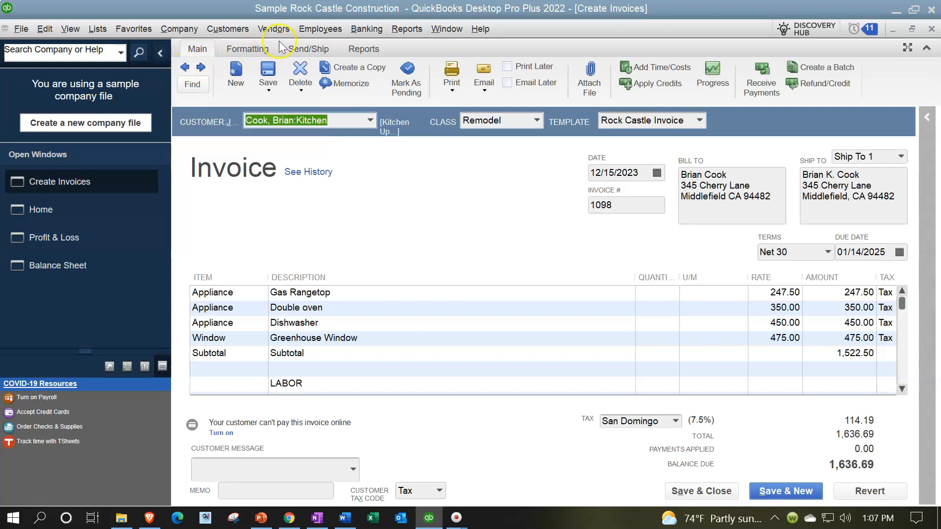
click(250, 48)
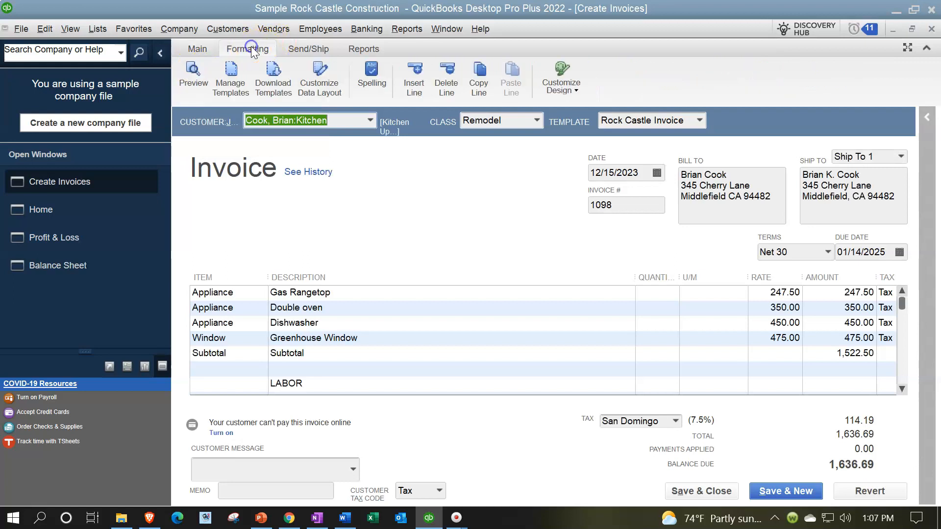
click(307, 48)
click(372, 53)
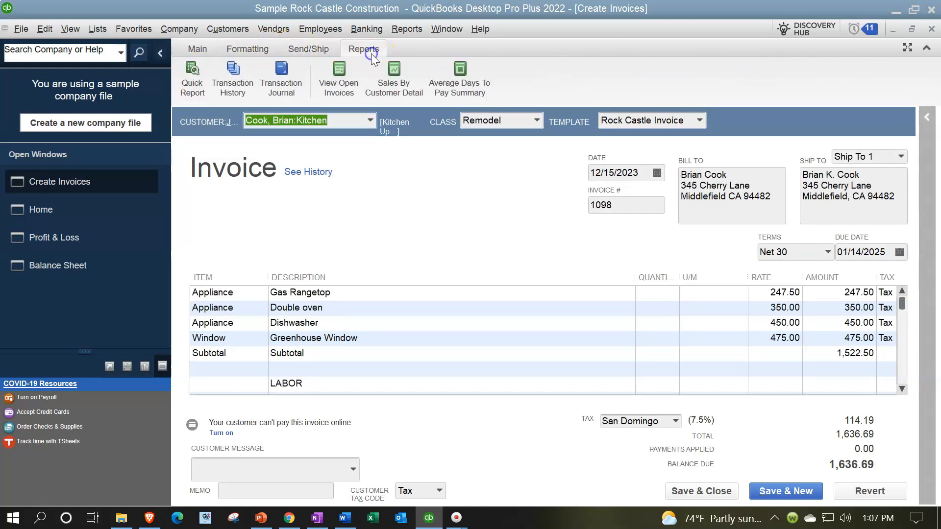
click(288, 84)
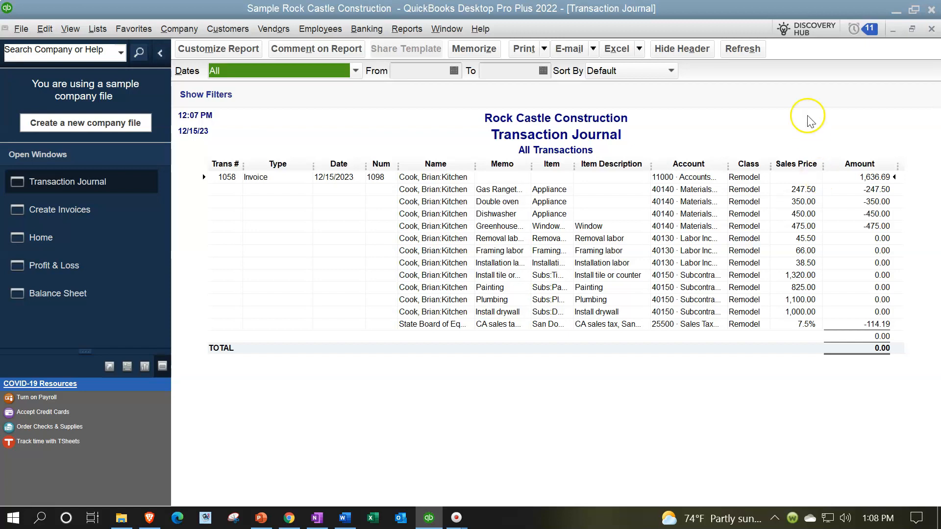
click(931, 28)
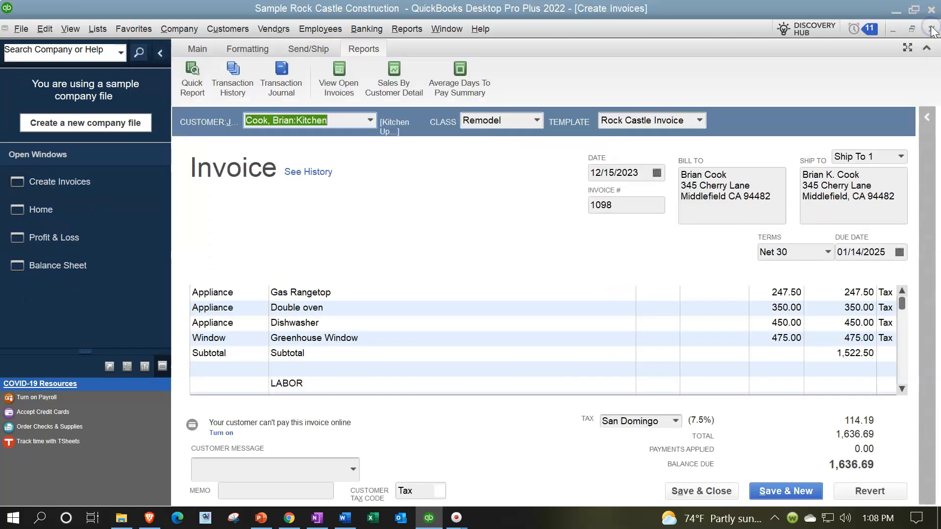
click(932, 29)
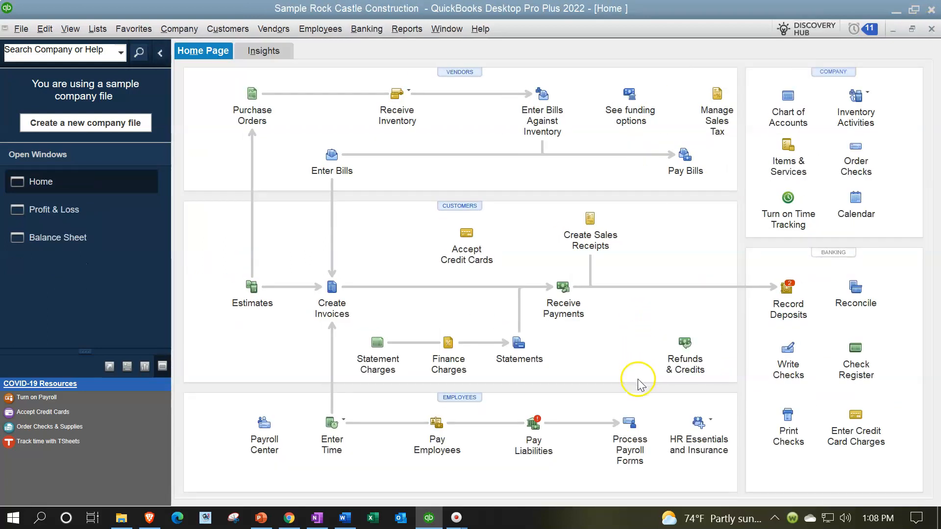
Start a credit memo for the first customer in the list and close it without recording it
click(685, 345)
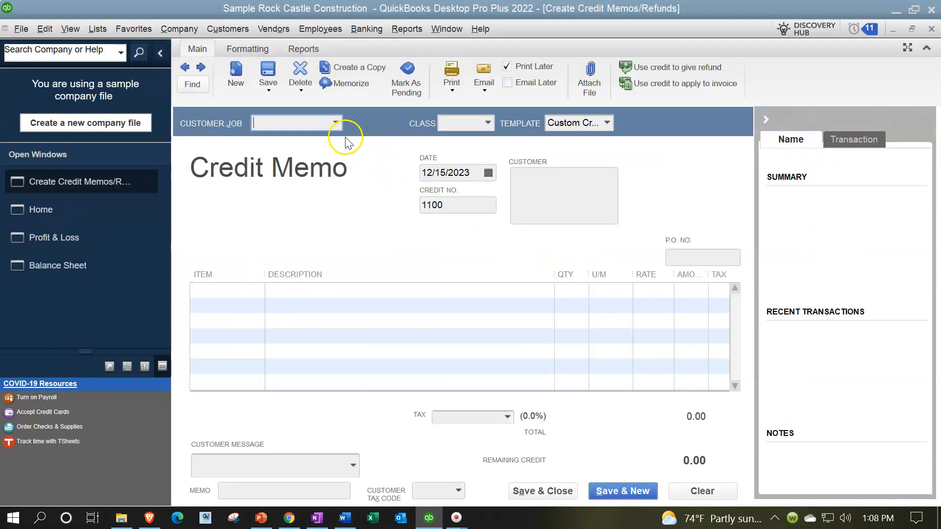
click(336, 123)
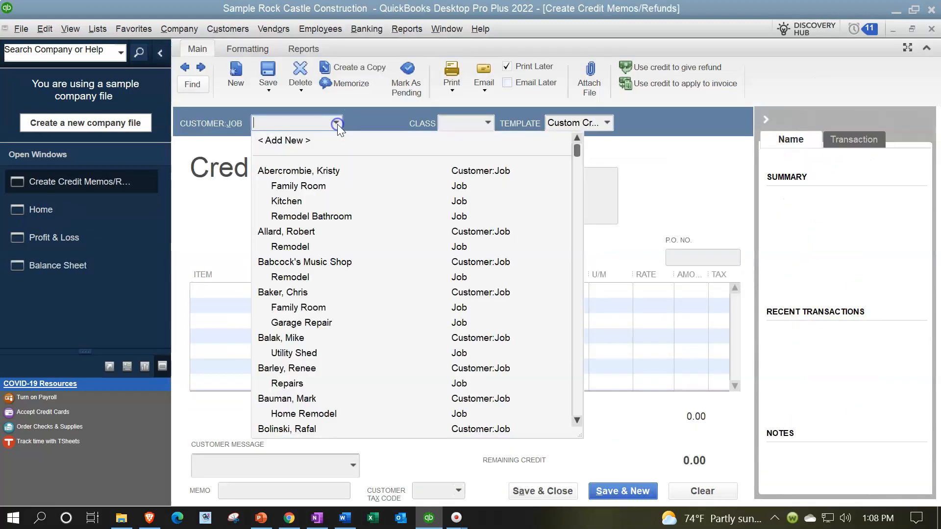
click(317, 171)
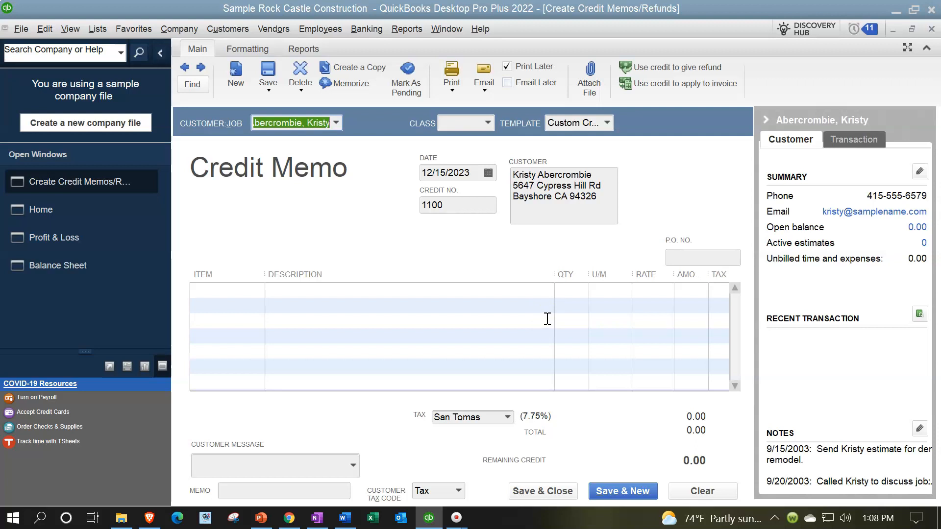
click(931, 28)
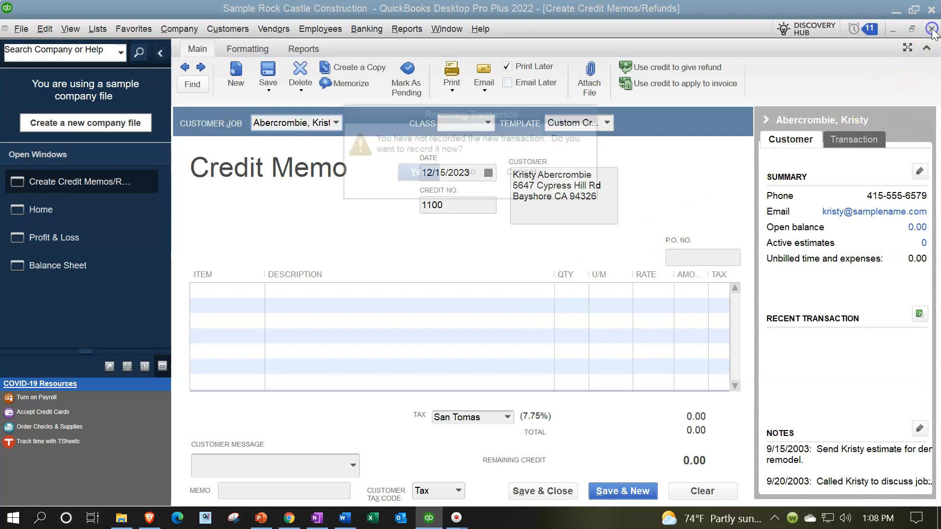
click(482, 172)
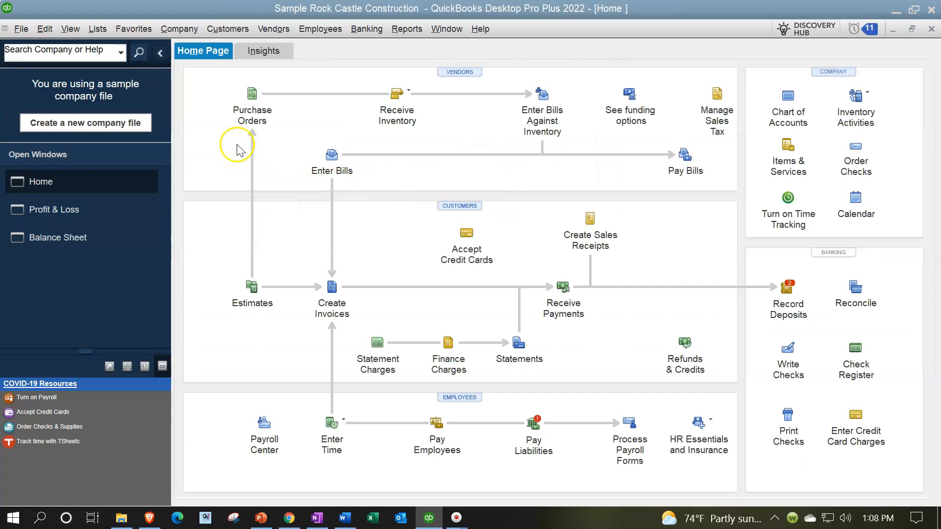
In the Customer Center's customer list, select the customer with the 14,510.00 balance and open their 09/12/2023 invoice
click(236, 29)
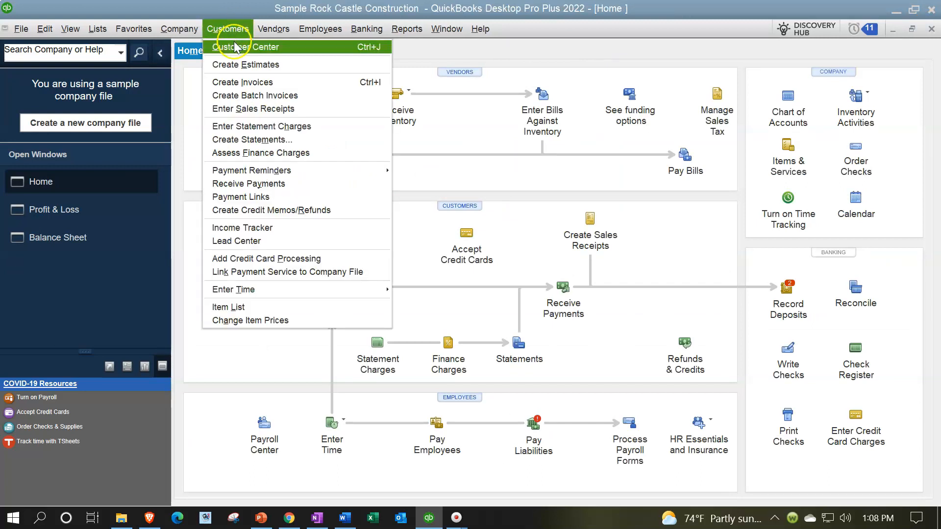
click(235, 45)
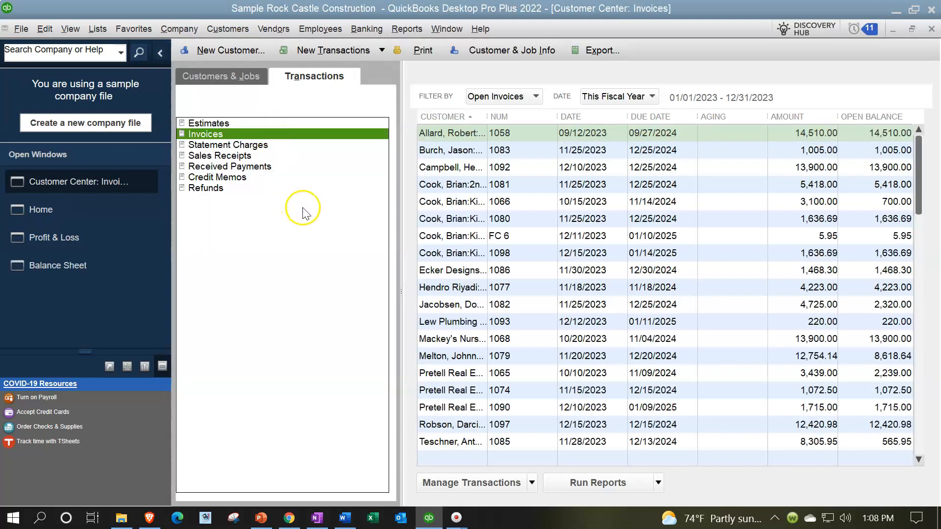
click(224, 78)
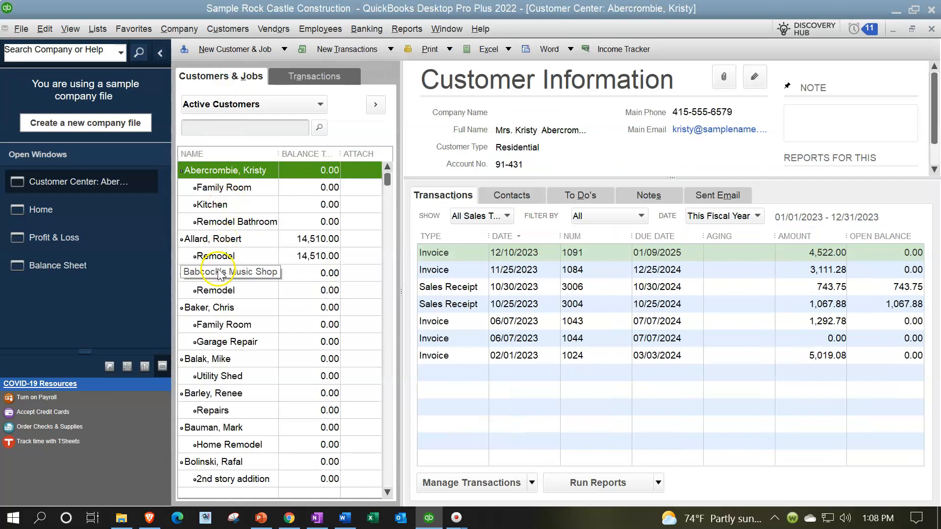
click(217, 239)
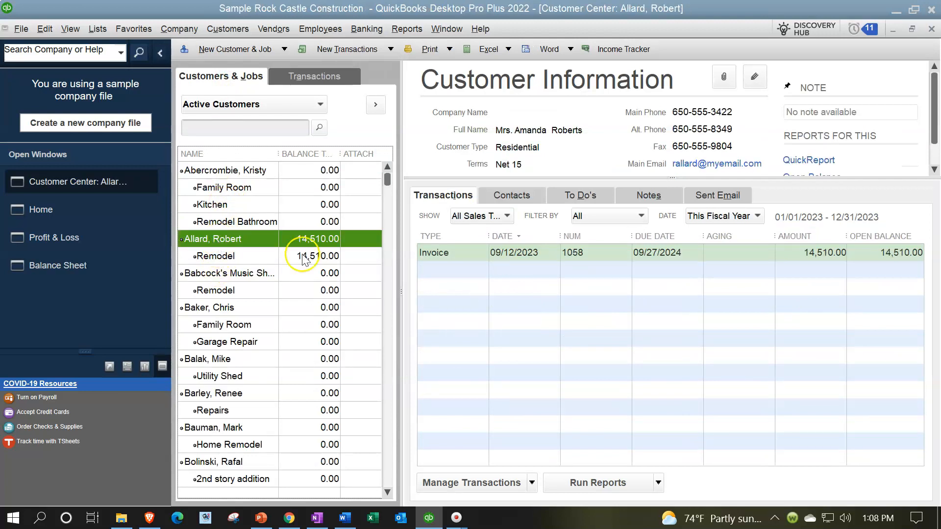
double_click(449, 254)
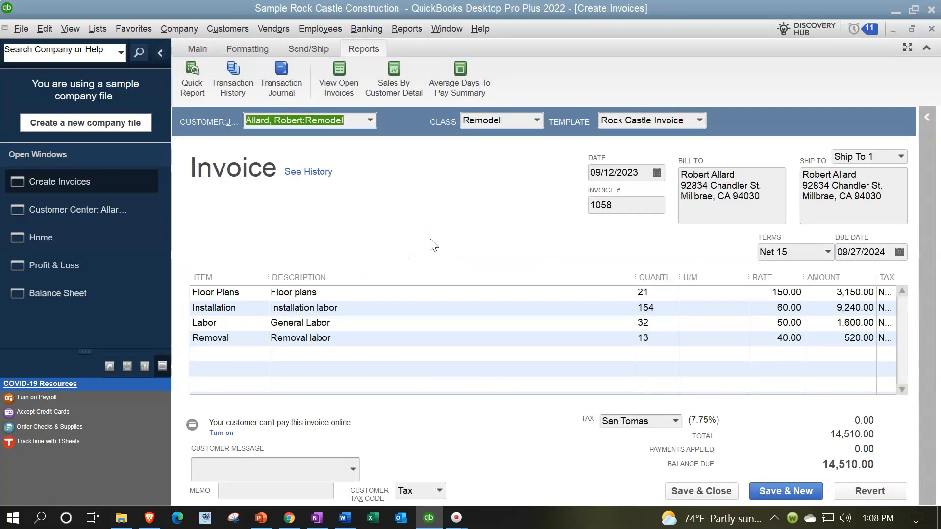
Generate a refund/credit memo from the open invoice, widen the form by collapsing the side panes, and discard it unrecorded
click(201, 50)
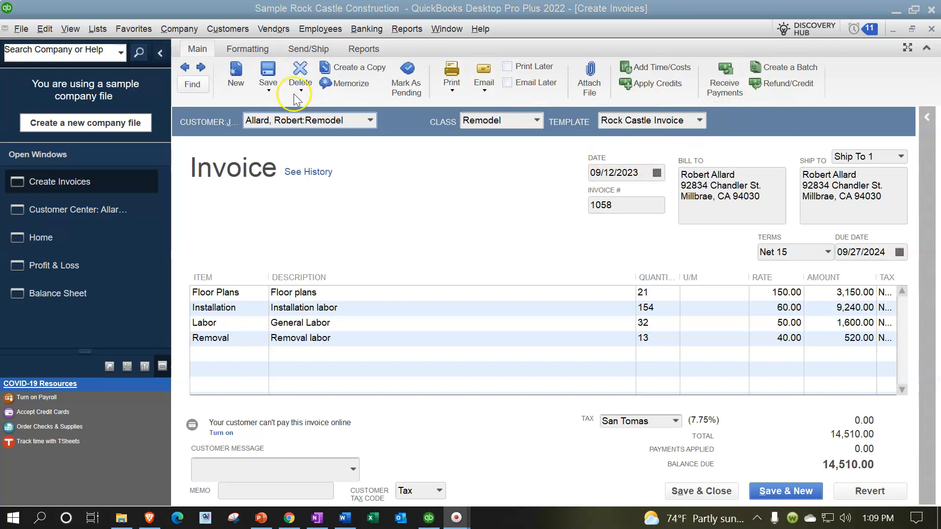
click(784, 84)
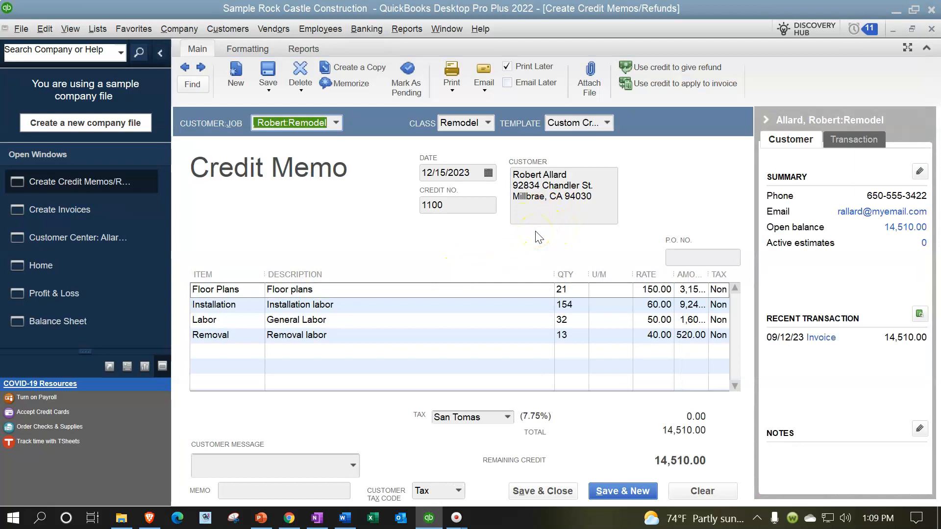
click(765, 119)
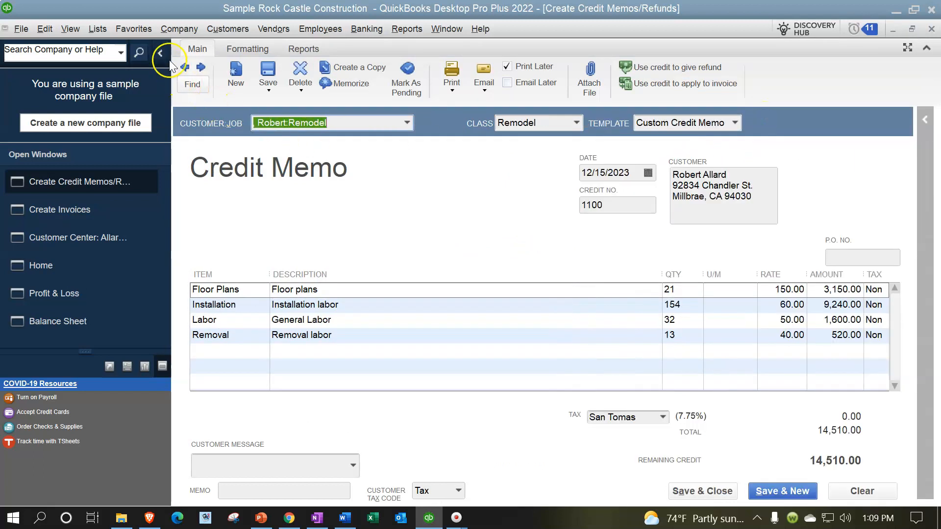
click(161, 53)
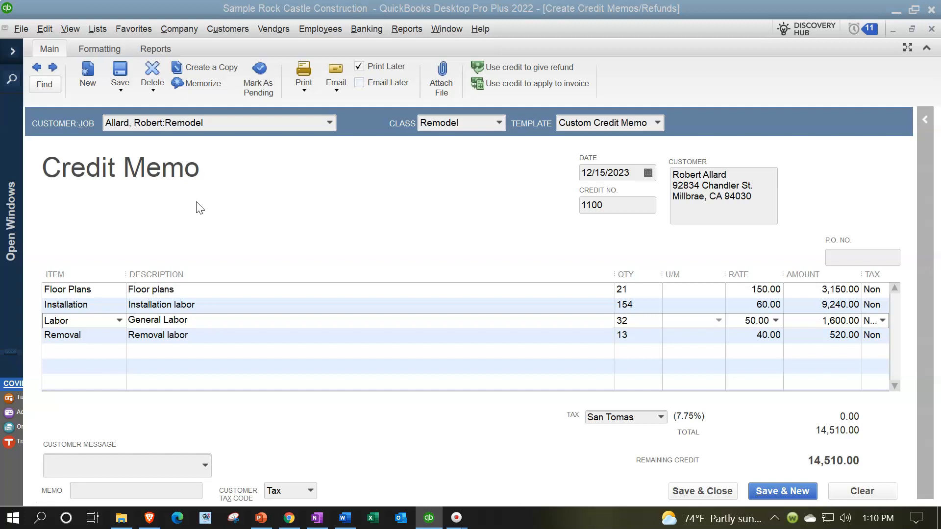
click(931, 30)
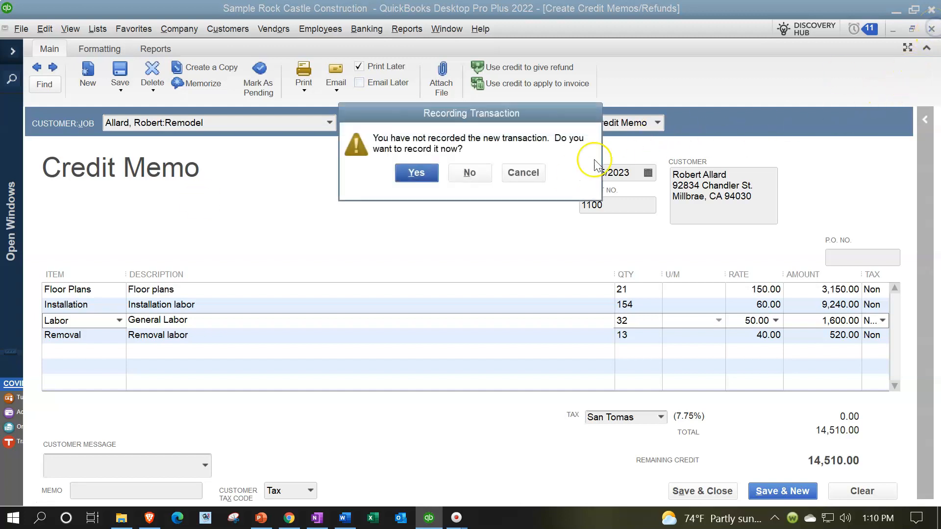
click(478, 174)
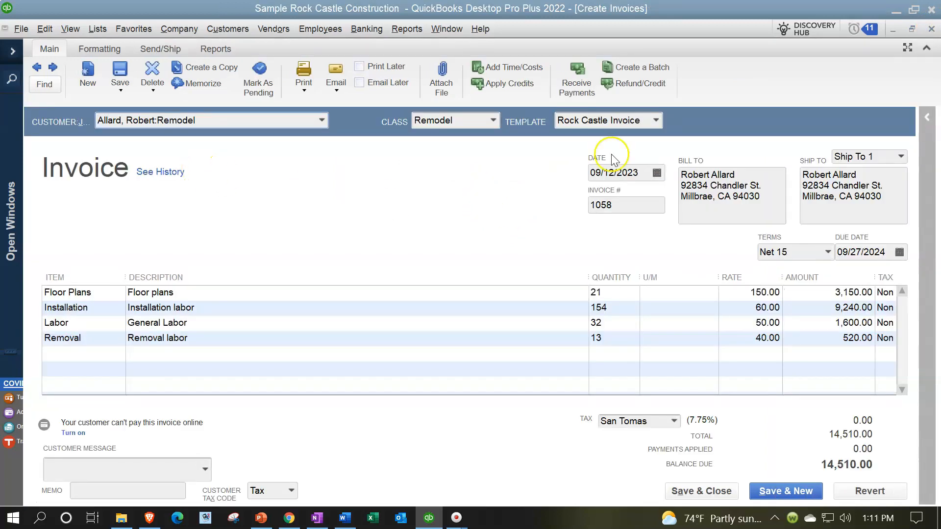
Close the 09/12/2023 invoice, expand the list of open windows, and return to the Home page
click(931, 30)
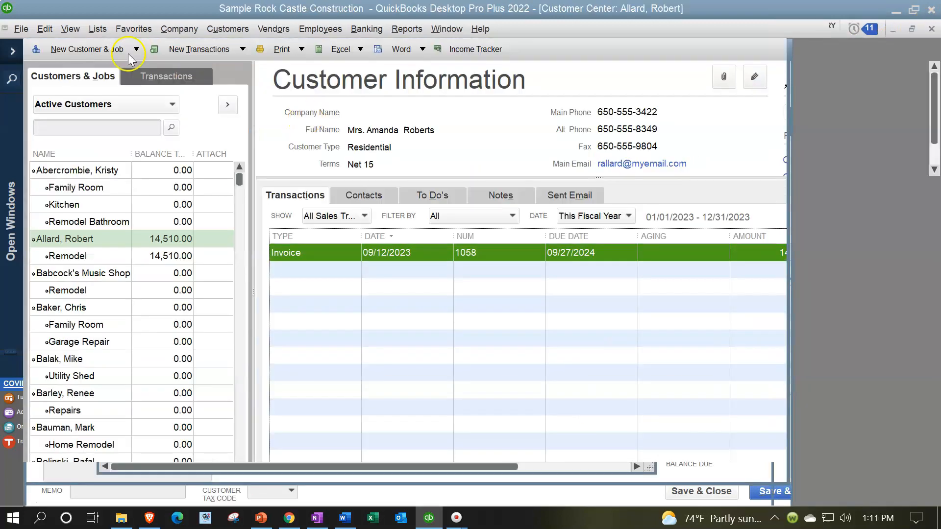
click(12, 51)
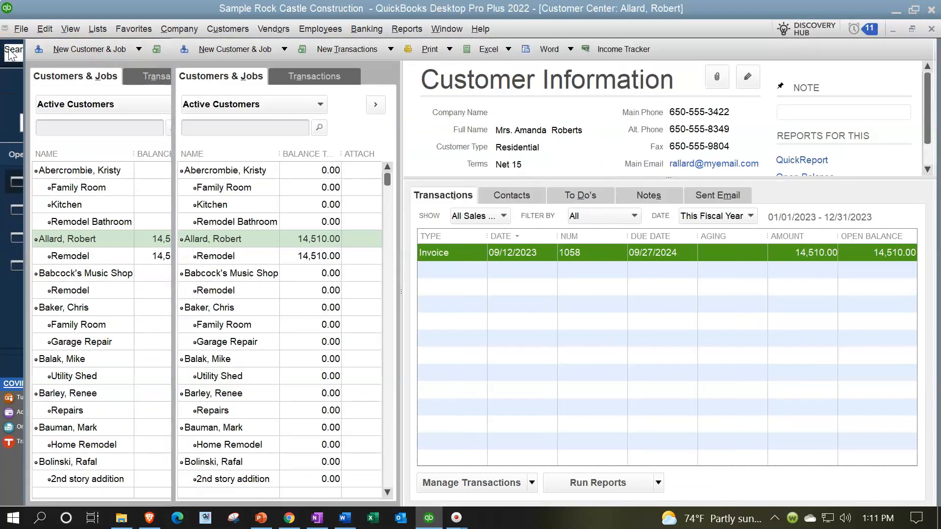
click(56, 237)
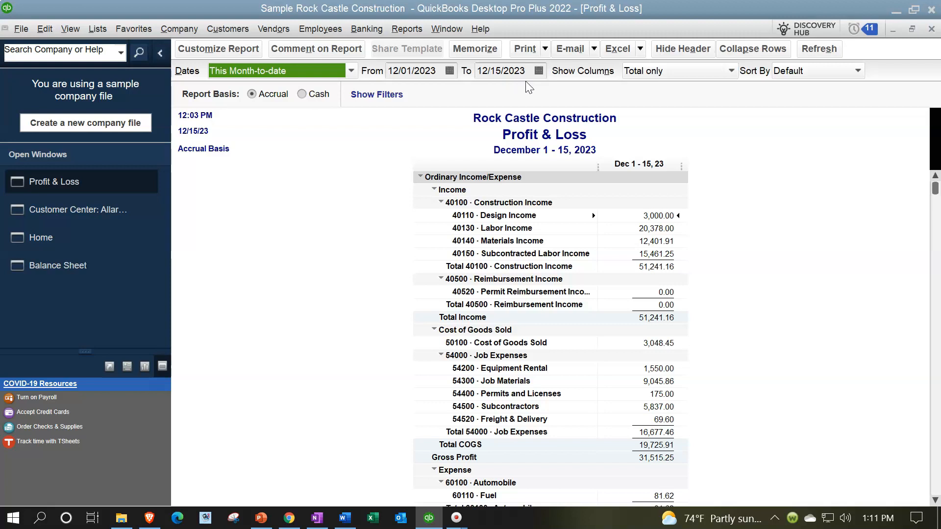
click(55, 239)
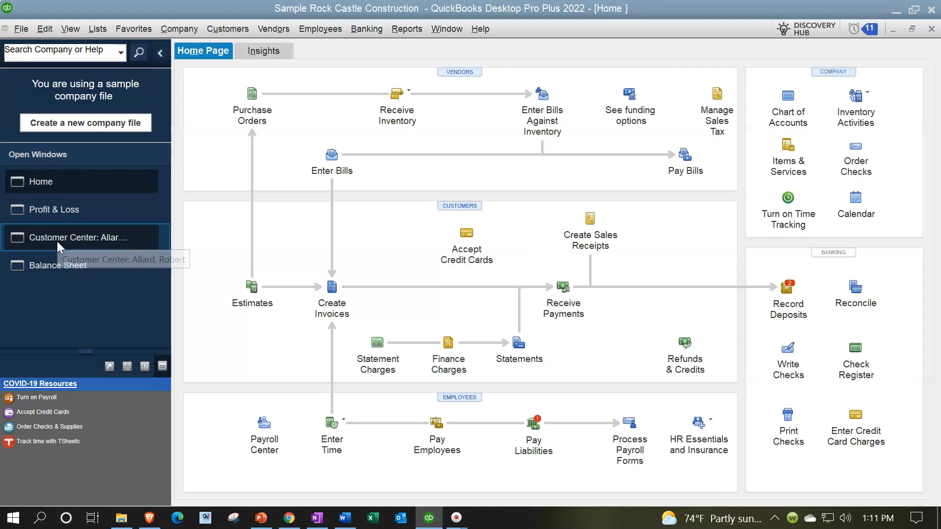
Start a new invoice and add a new customer named Test Customer to it
click(331, 288)
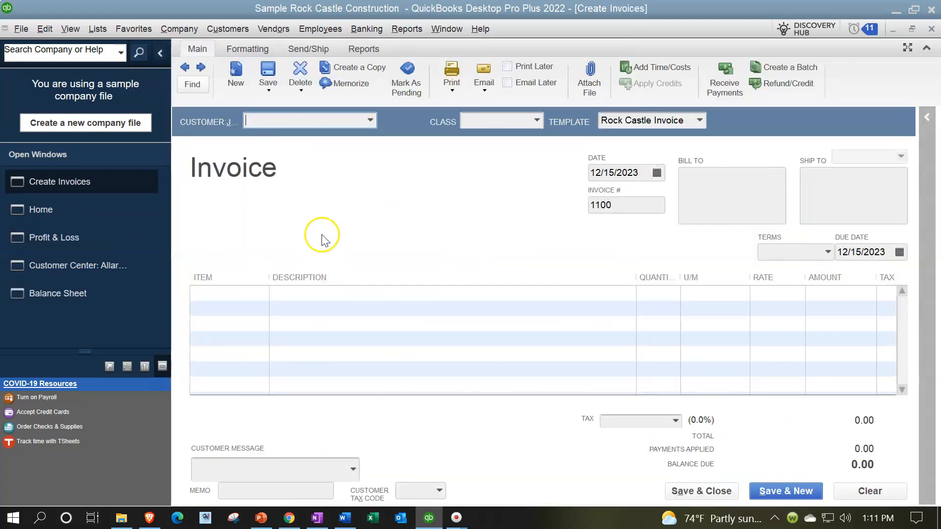
click(370, 120)
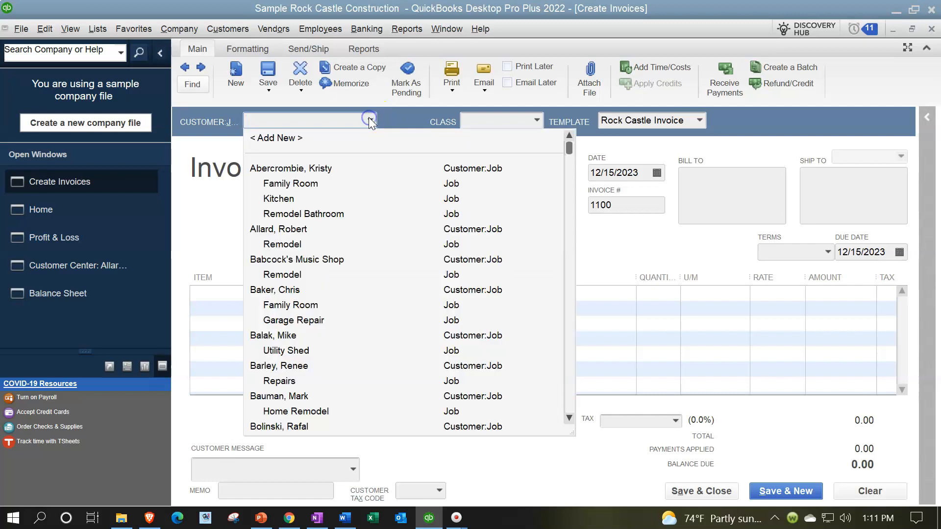
click(269, 133)
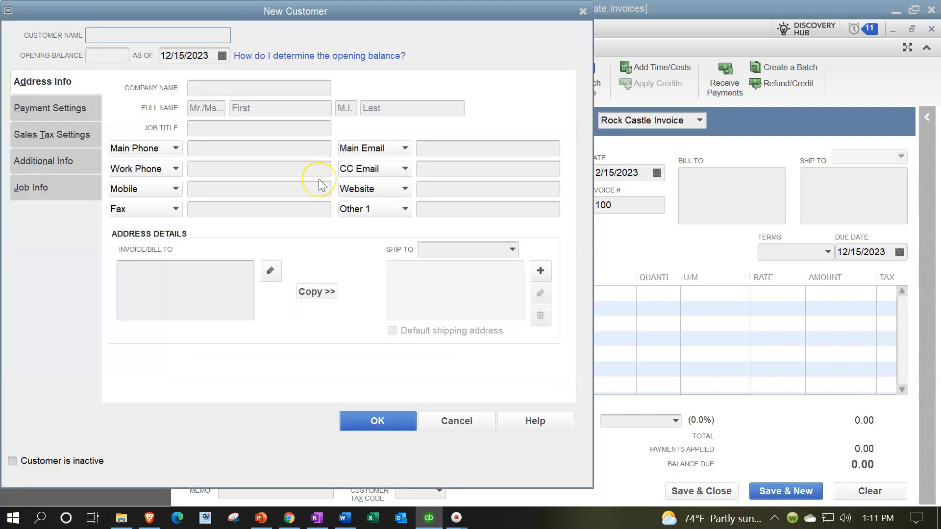
text(Test Customer)
key(Tab)
click(322, 234)
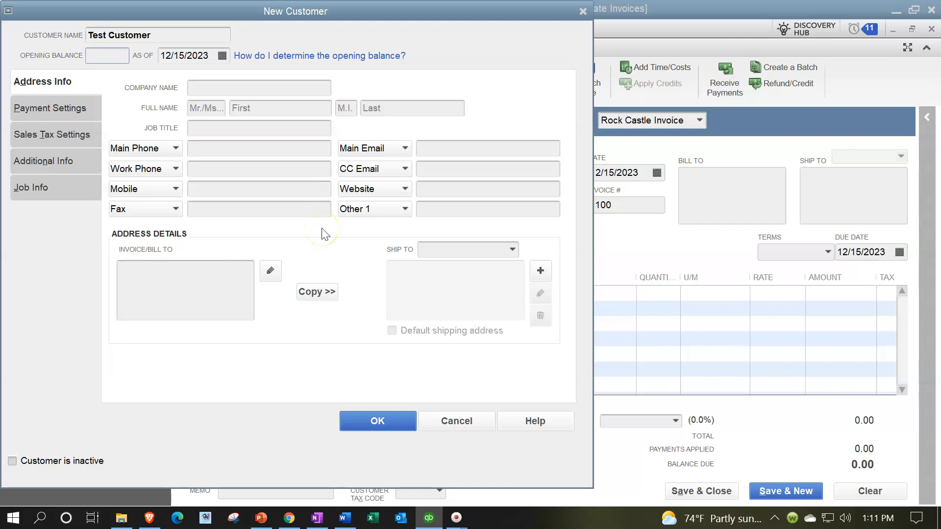
click(351, 345)
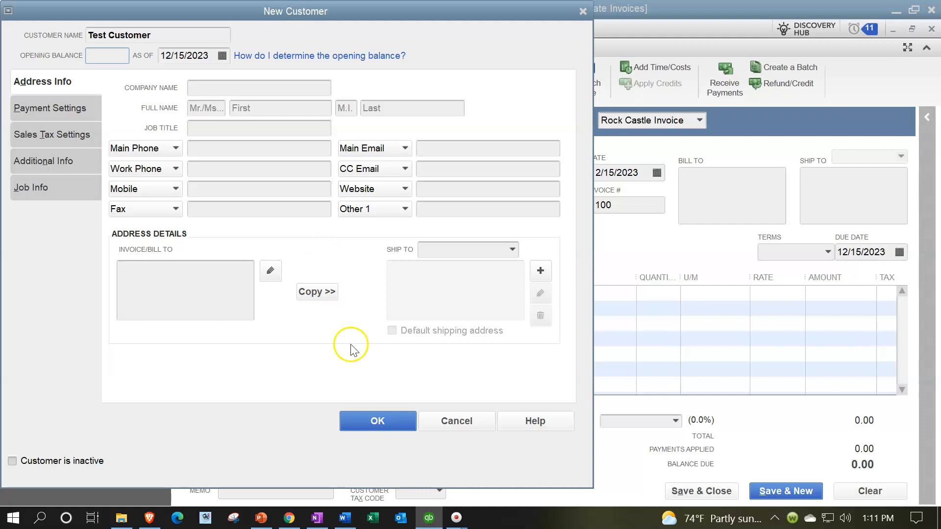
click(368, 422)
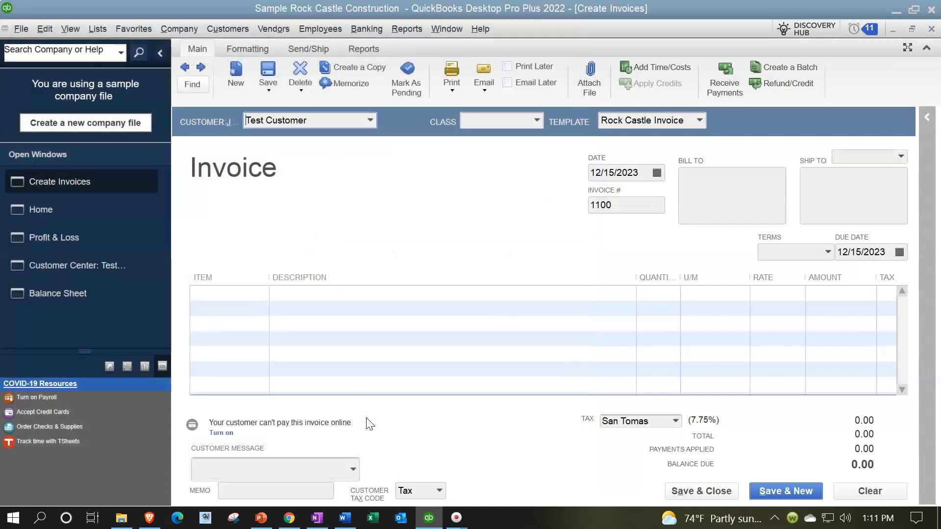
Set the Test Customer invoice's date to 01/15/2024
key(Tab)
key(Tab)
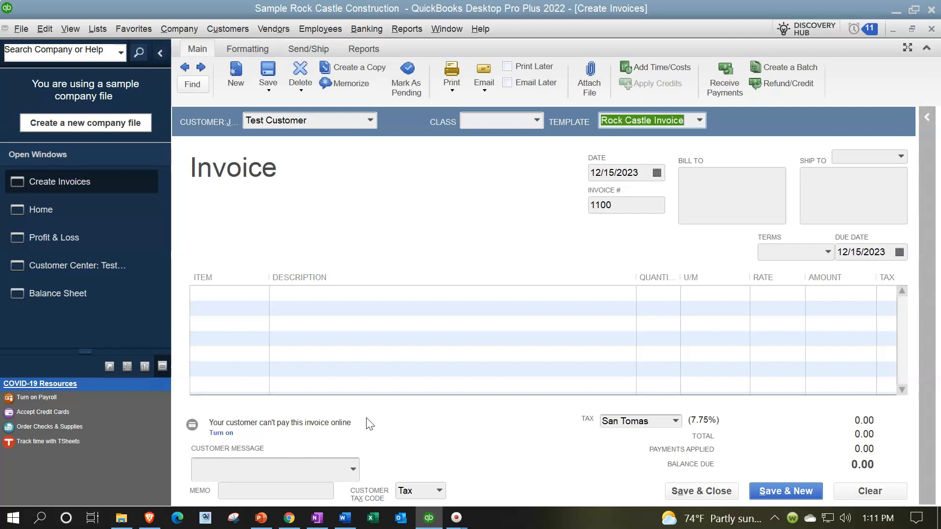
key(Tab)
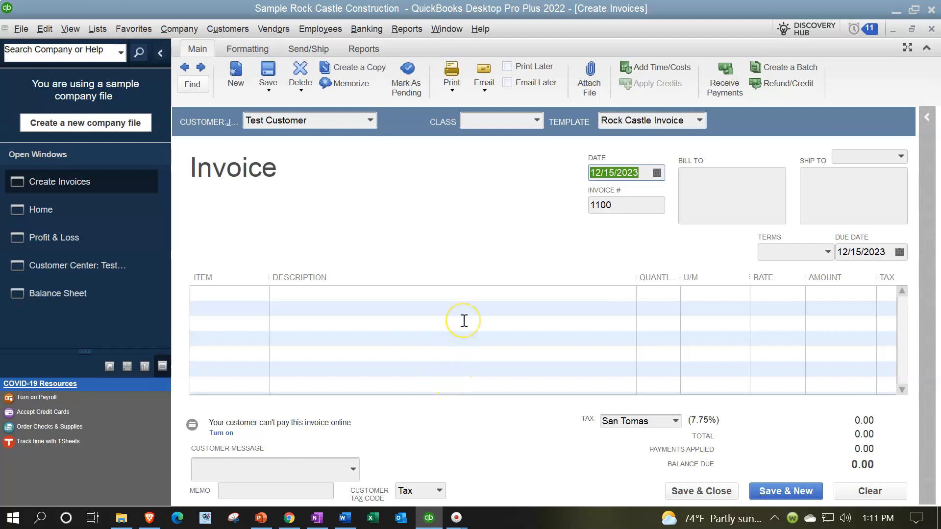
text(0)
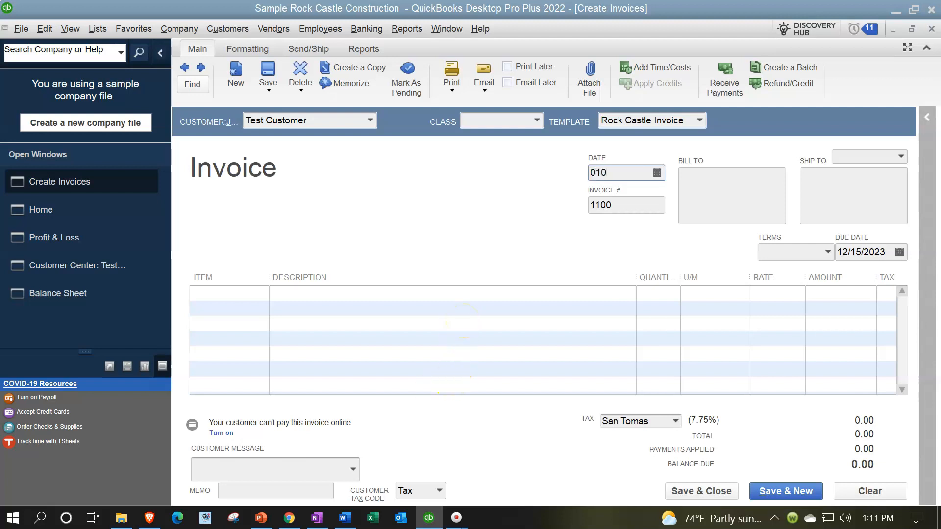
text(1/15/2024)
key(Tab)
key(Tab)
key(Tab)
key(Tab)
key(Tab)
key(Tab)
key(Tab)
Start a new item of type Inventory Part from the invoice's first line
click(263, 294)
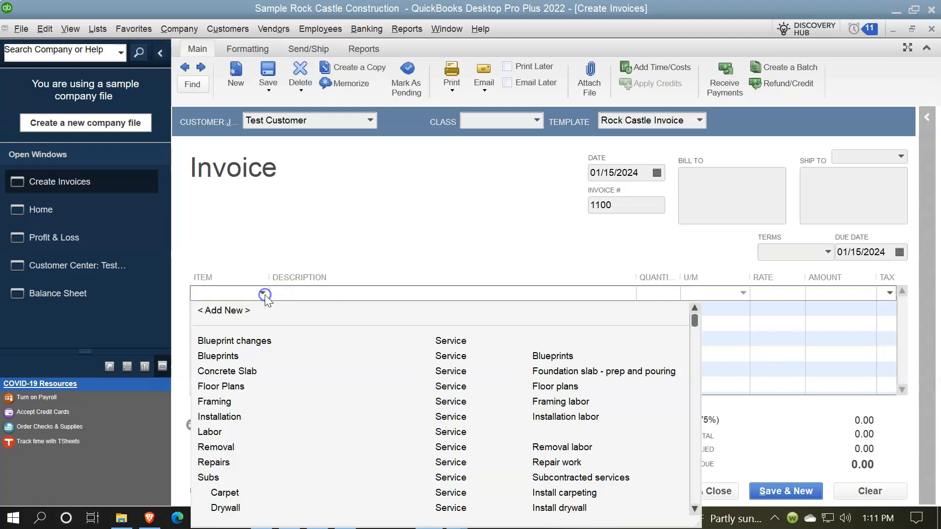
click(245, 312)
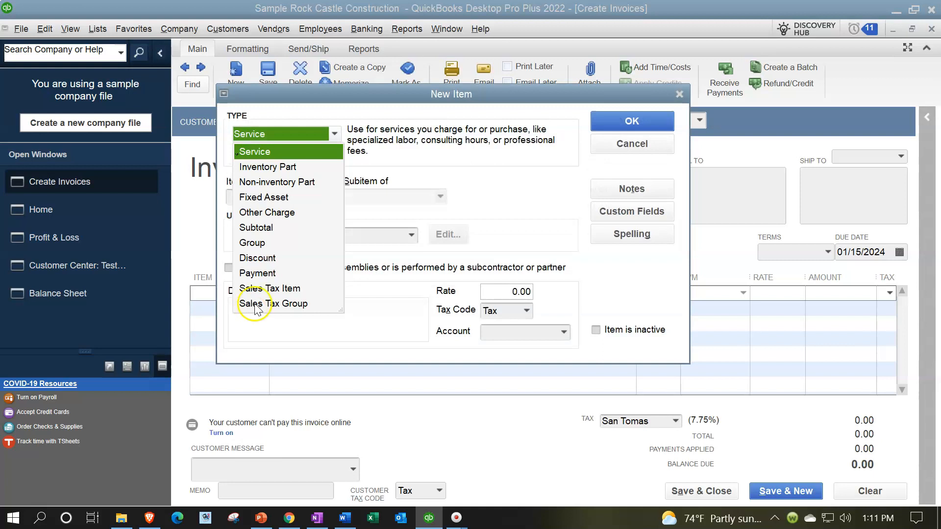
click(273, 167)
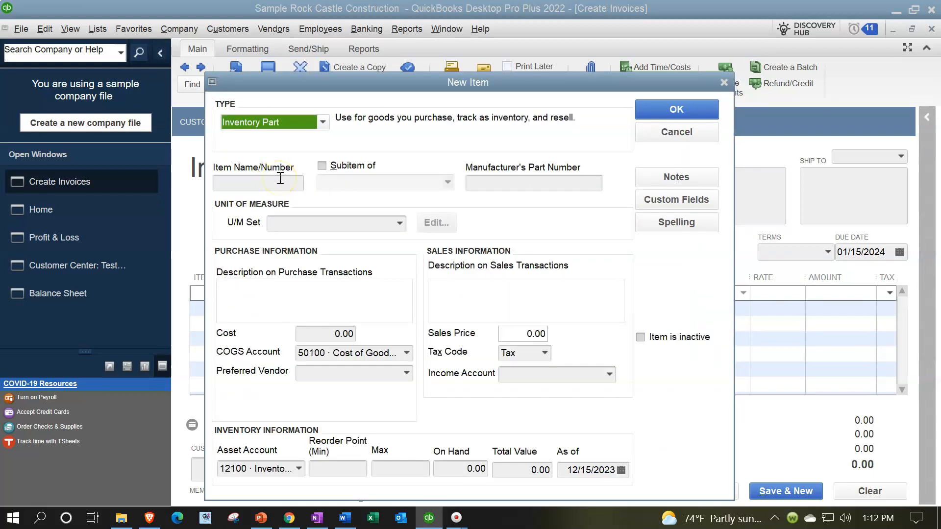
Set the new inventory part's purchase cost to 10,000.00
click(327, 334)
drag(328, 335, 432, 320)
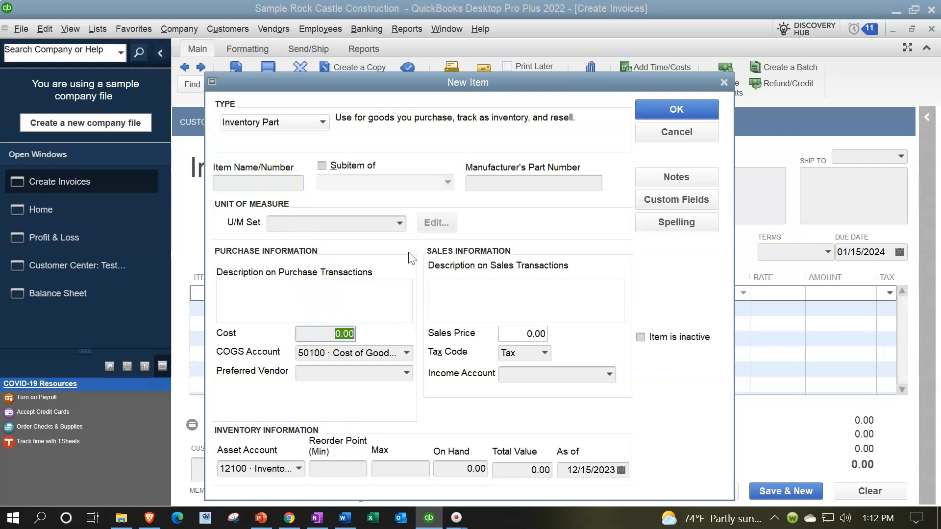
text(10)
key(Tab)
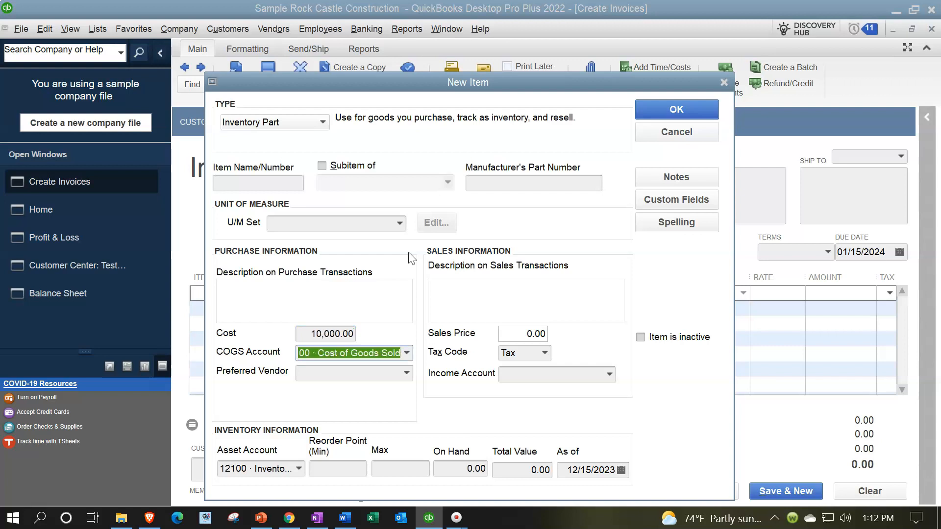
key(Tab)
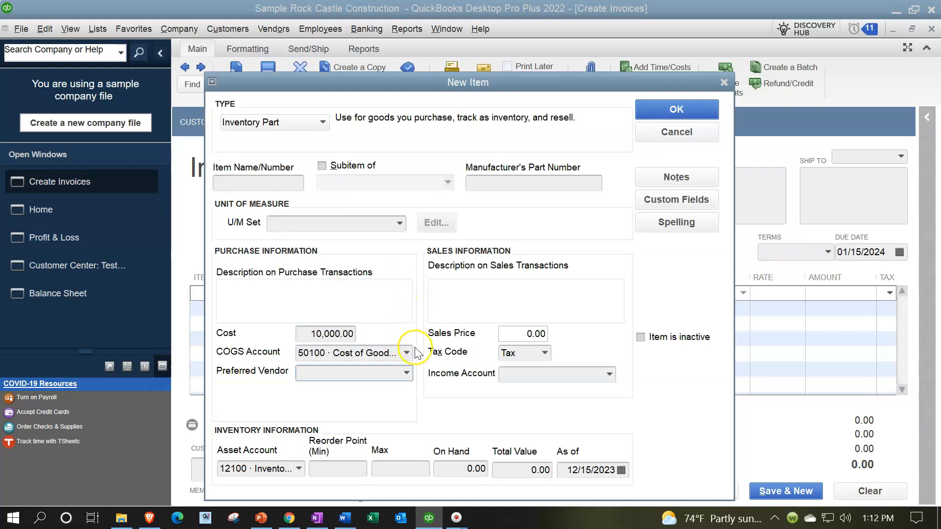
Correct the new inventory part's purchase cost to 8,000.00 and check its COGS account selection
drag(309, 331, 384, 351)
text(80)
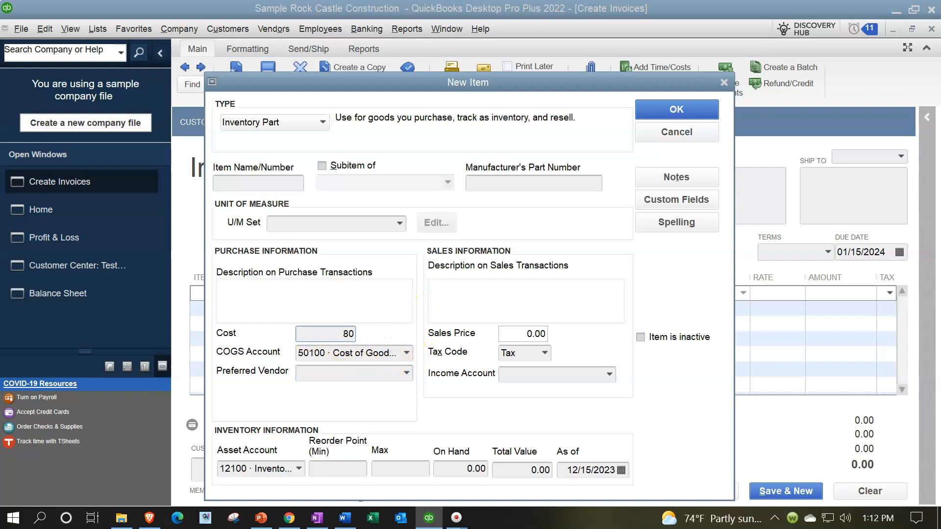
key(Tab)
key(Tab)
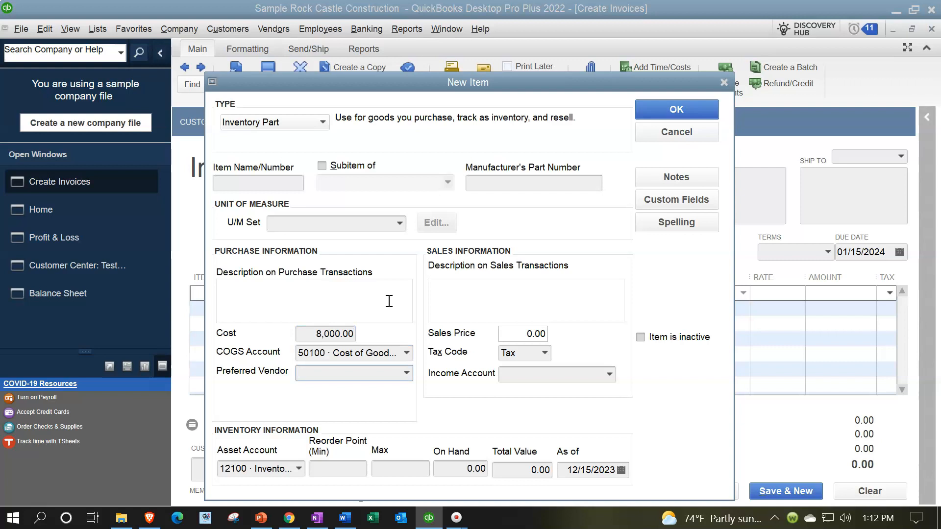
click(407, 354)
click(406, 354)
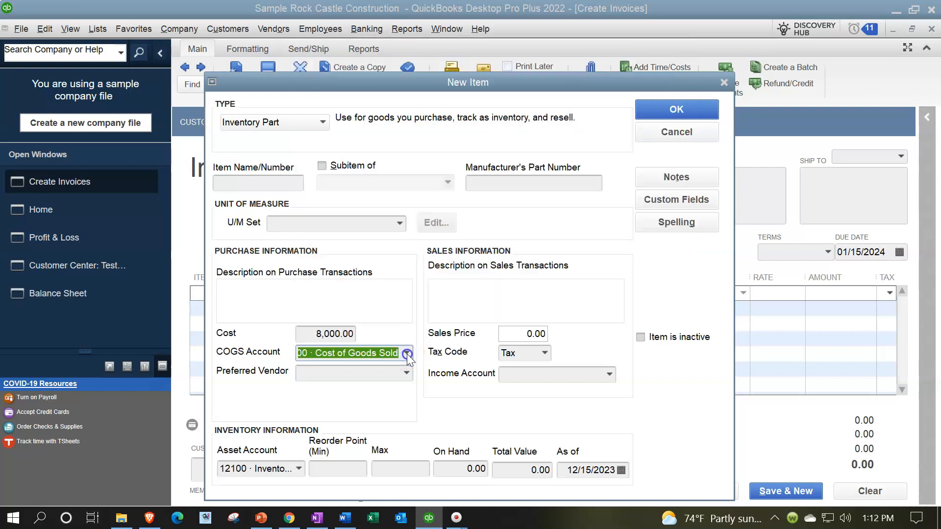
Set the new item's sales price to 10,000.00 and its income account to 40100 Construction Income
click(512, 333)
text(1)
key(Tab)
key(Tab)
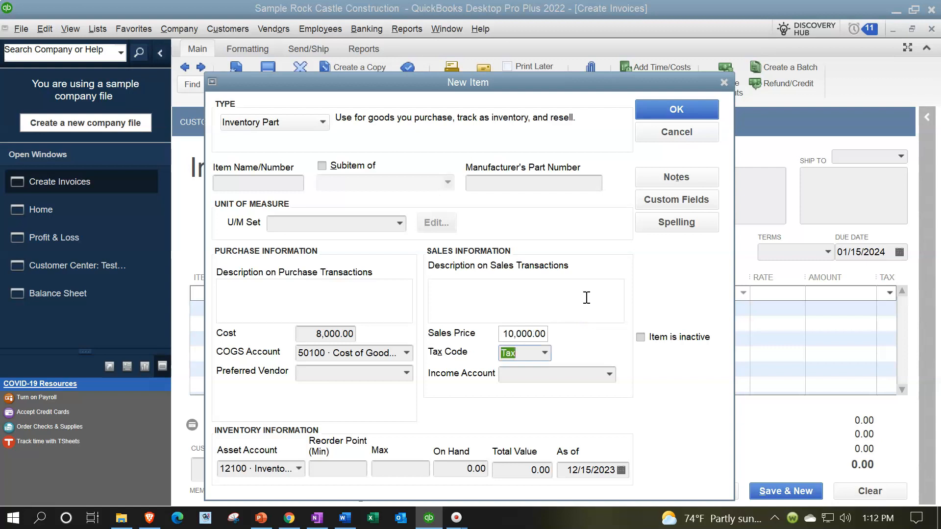
click(609, 374)
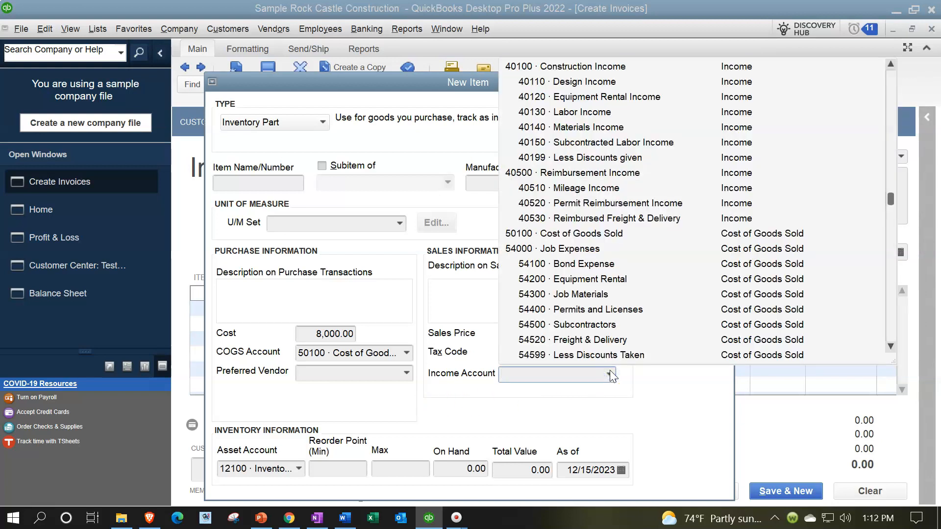
scroll(592, 283, up, 3)
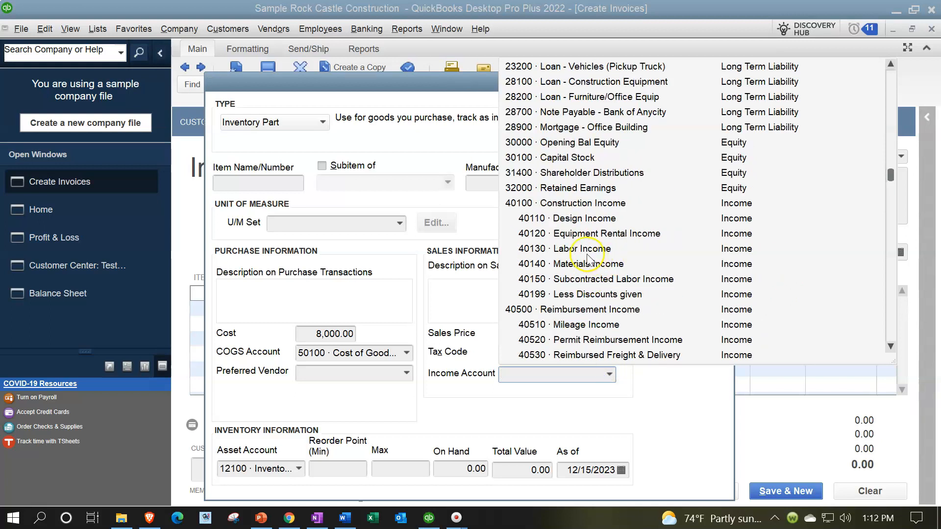
click(560, 205)
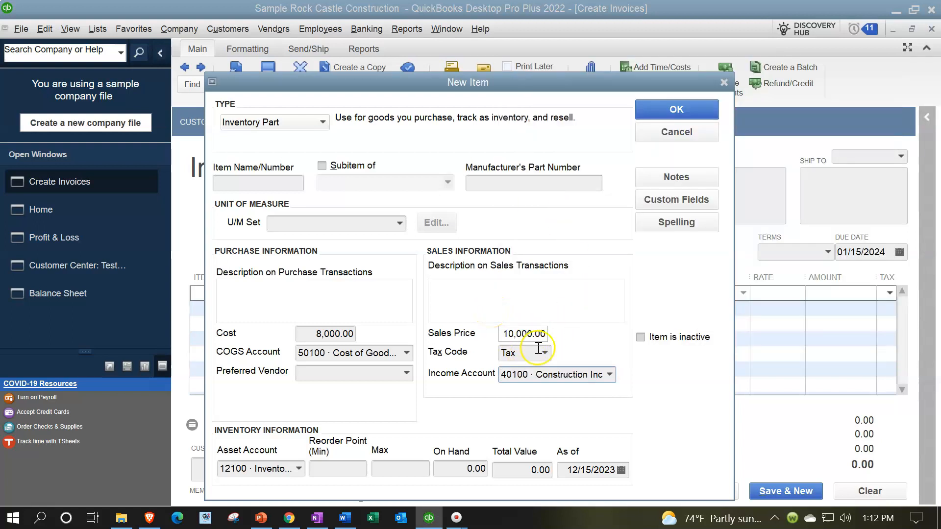
Name the new inventory part Test Item, save it to the invoice line, and dismiss the quantity warning
click(687, 111)
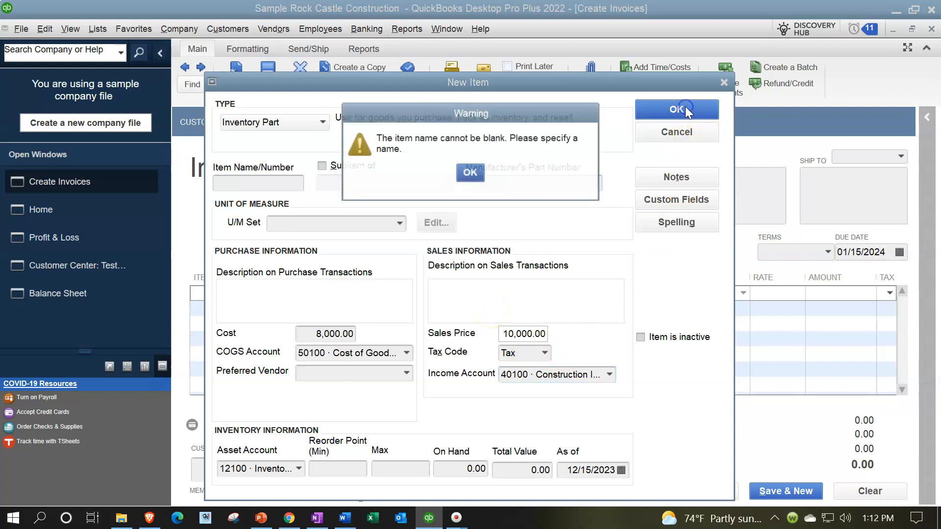
click(478, 177)
click(267, 181)
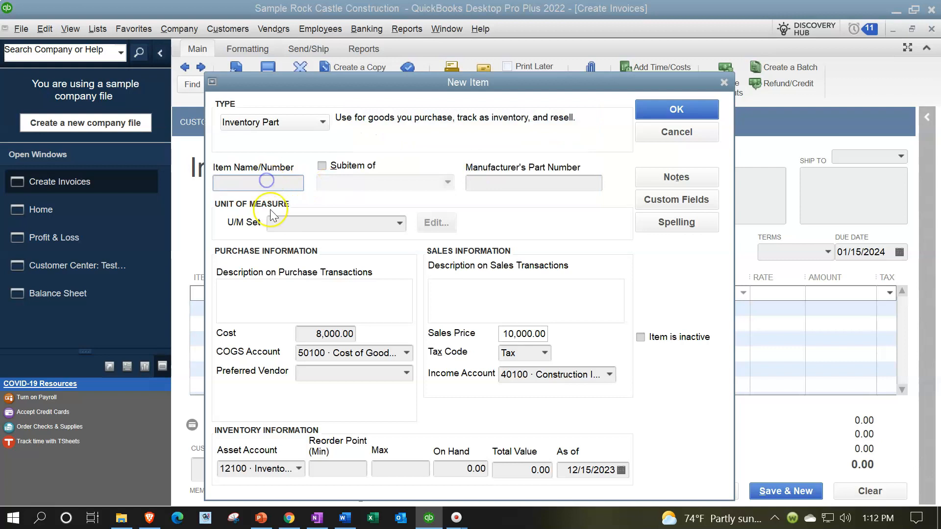
text(Test Item)
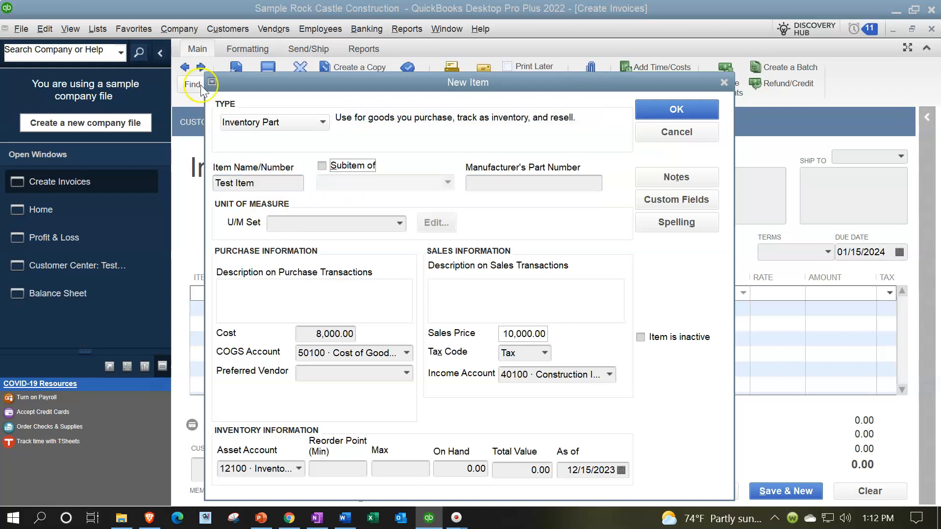
click(662, 104)
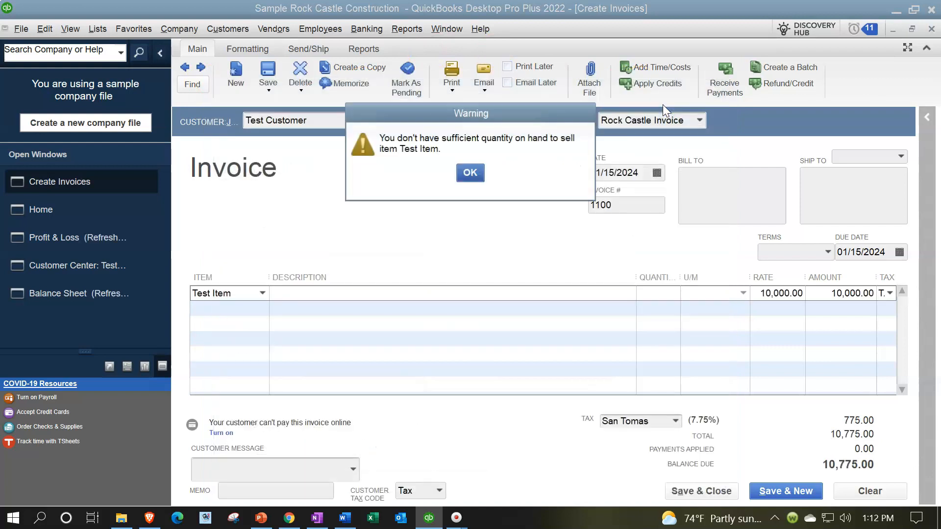
click(471, 174)
Enter a quantity of 1 for Test Item on the invoice
key(Tab)
key(Tab)
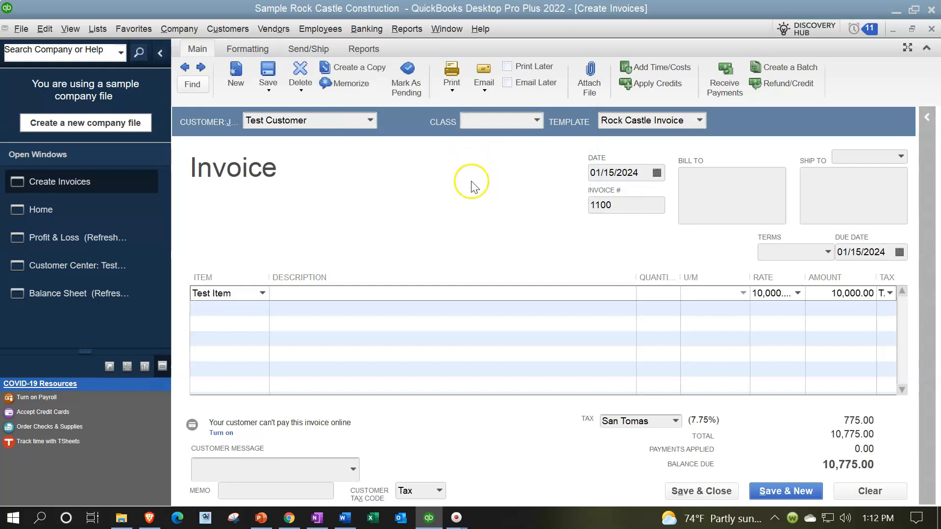
text(1)
key(Tab)
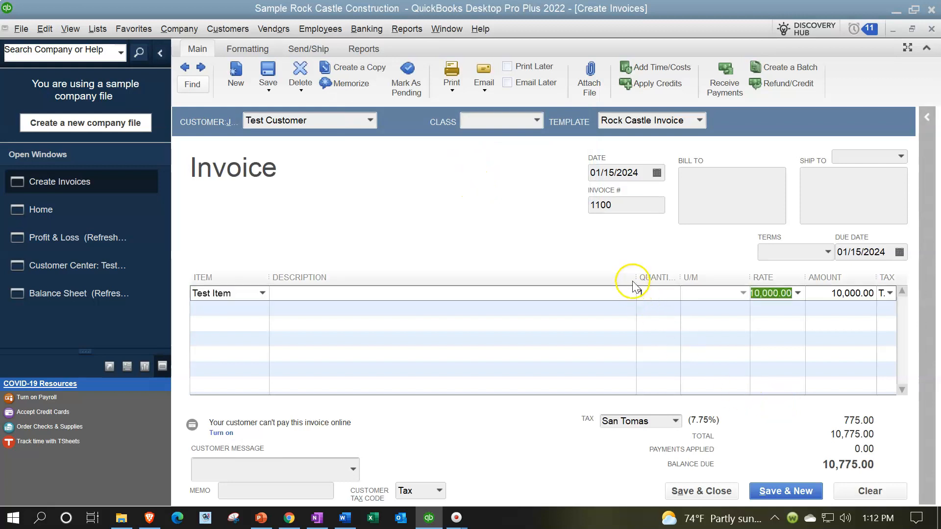
Widen the invoice's quantity and tax columns, then save and close the invoice
drag(636, 277, 593, 277)
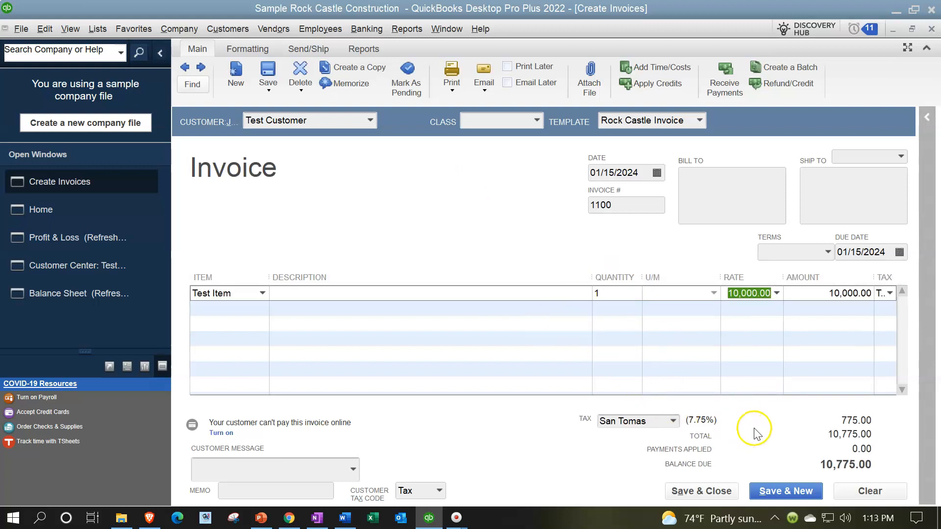
drag(874, 284, 844, 285)
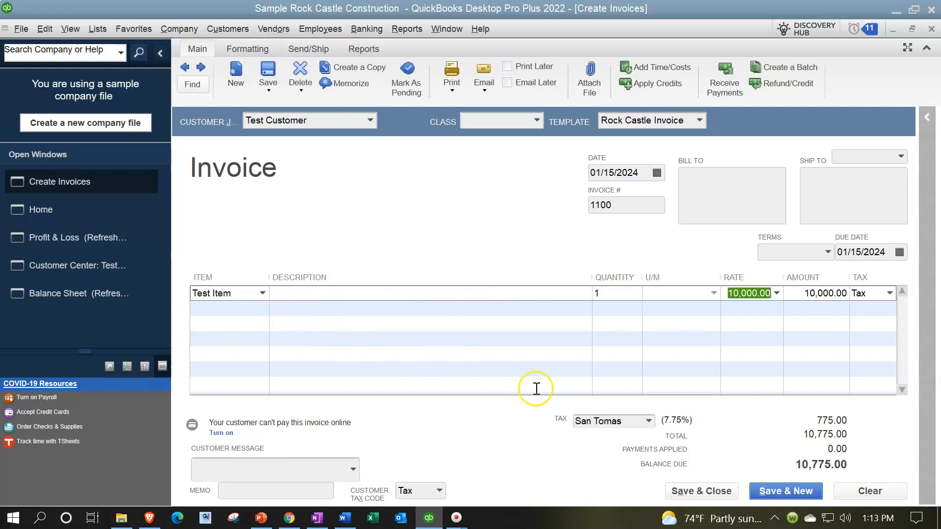
click(712, 491)
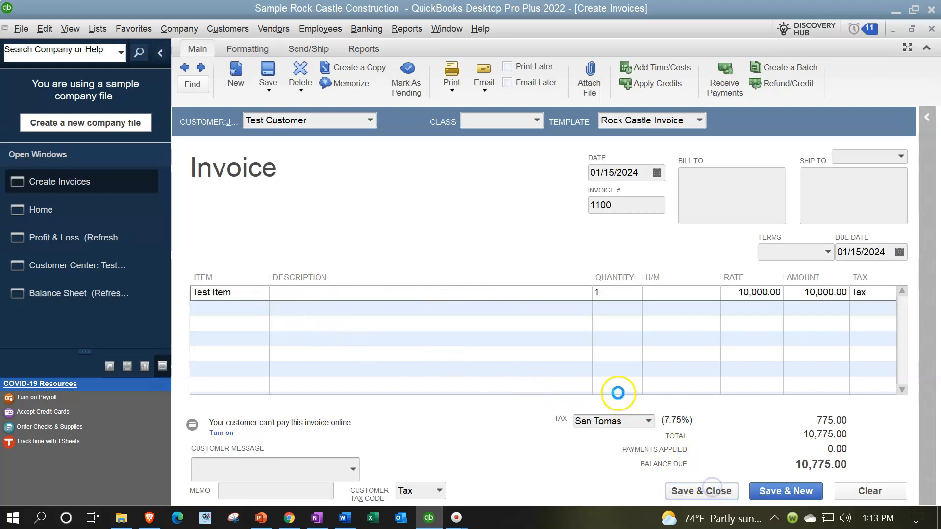
key(Escape)
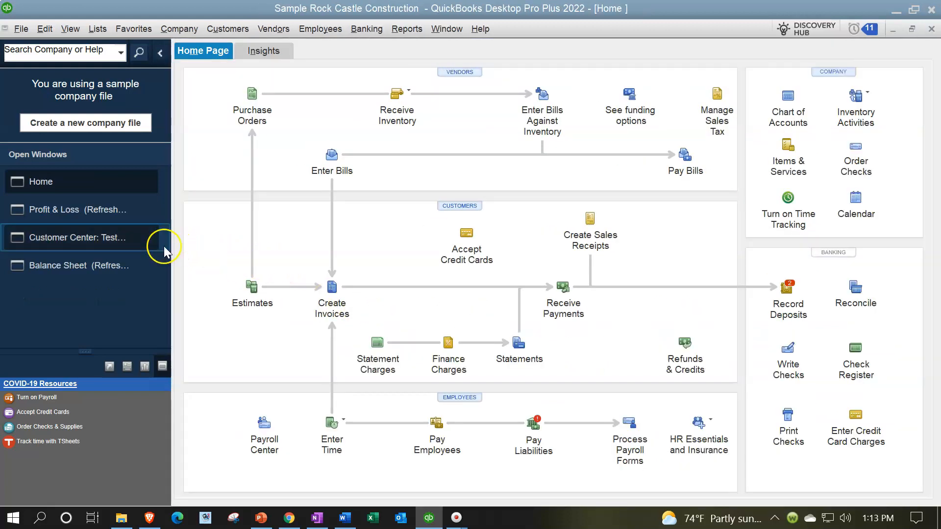
Switch to the Profit & Loss report and enter 01/01/2024 and 01/31/2021 as its date range
click(78, 208)
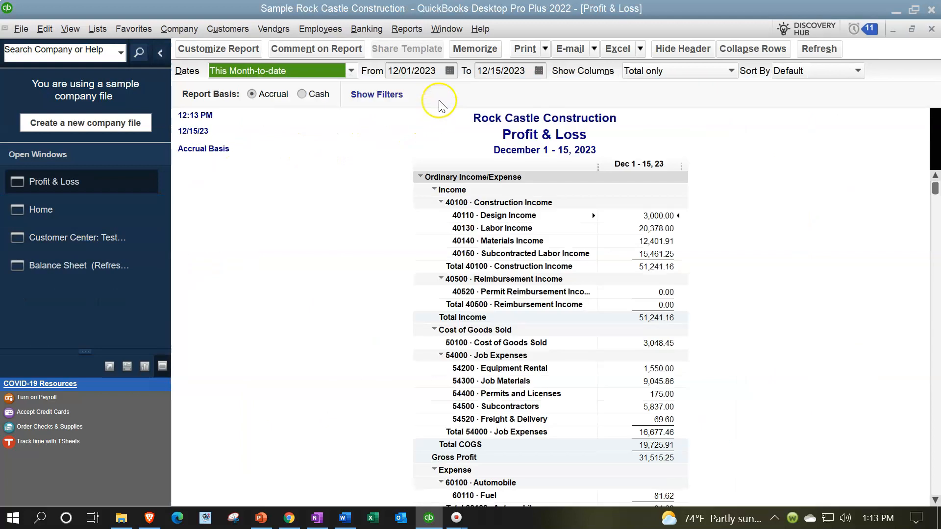
click(441, 65)
key(shift+Home)
text(0)
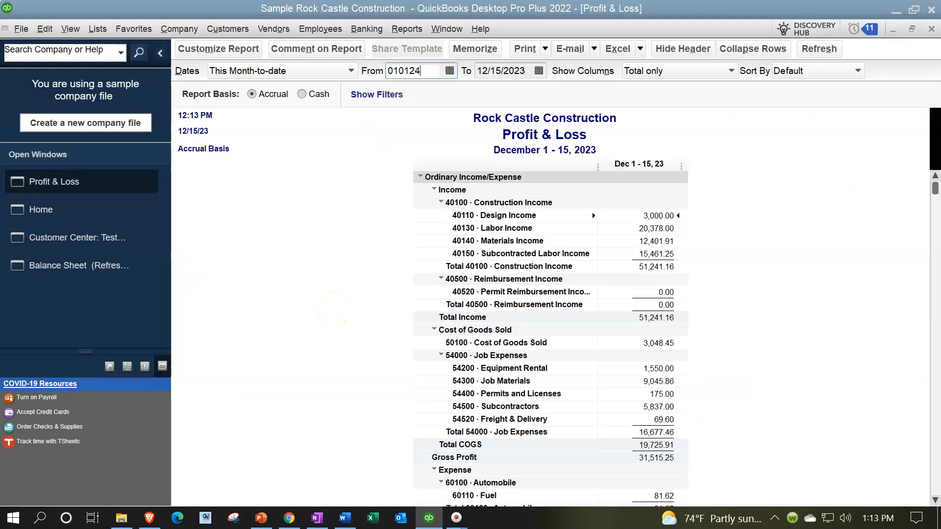
key(Tab)
text(01/31/2021)
key(Tab)
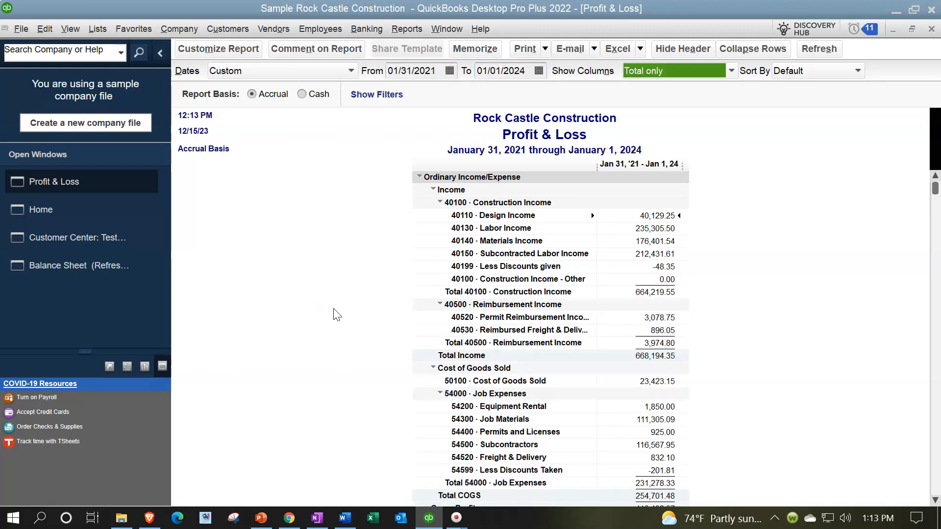
Set the Profit & Loss report's date range to 01/01/2024 through 01/31/2024
click(436, 71)
text(010124)
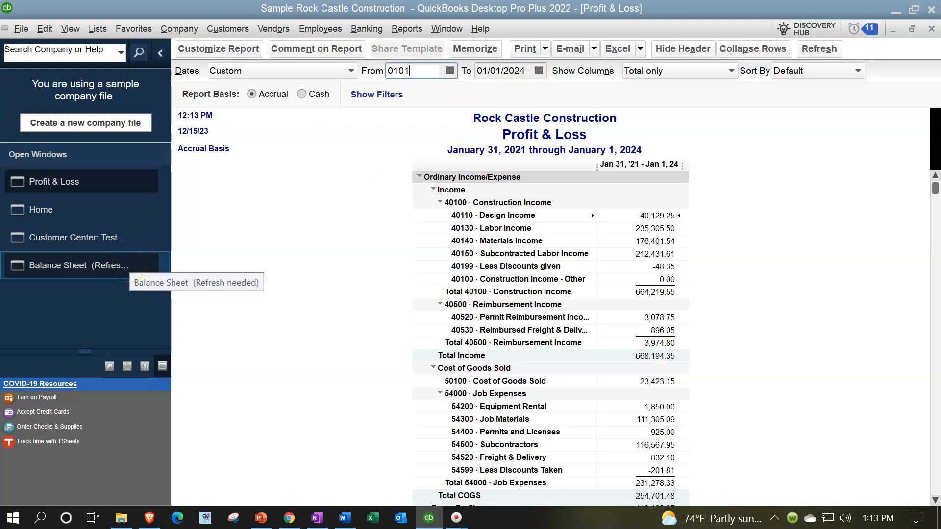
key(Tab)
text(01/31/2024)
key(Tab)
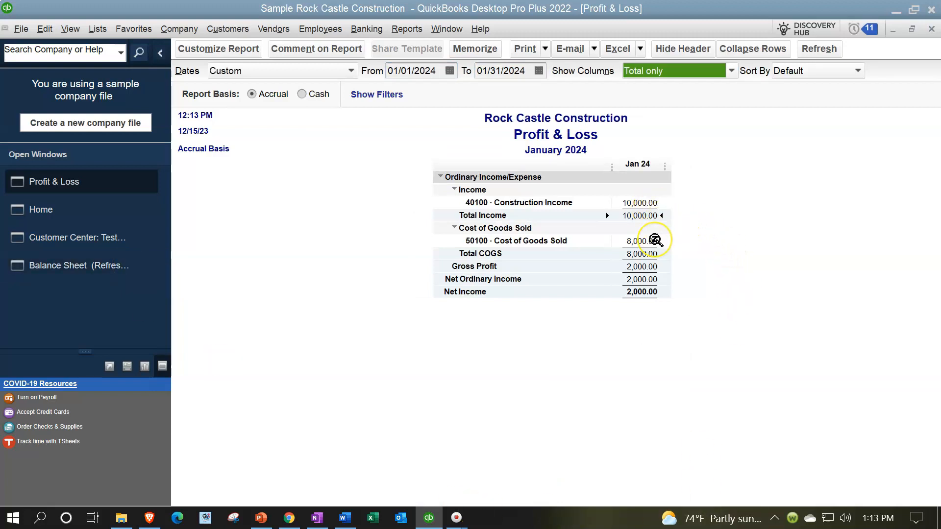
Switch to the Balance Sheet report and set its as-of date to 01/31/2024
click(103, 269)
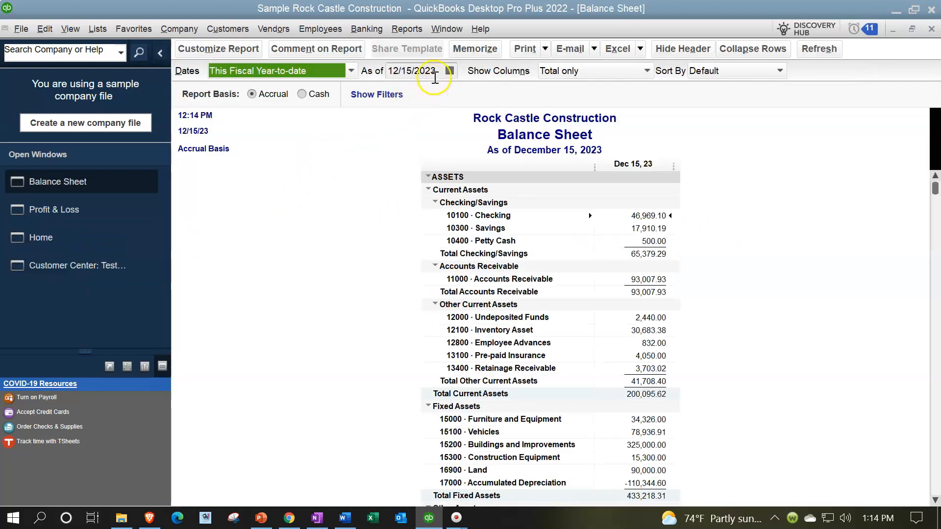
drag(440, 72, 353, 49)
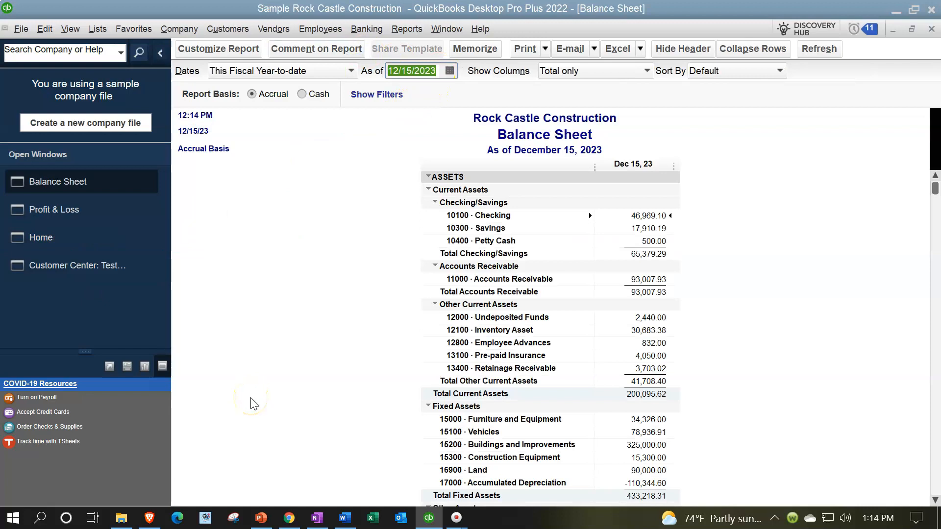
text(0131)
key(Tab)
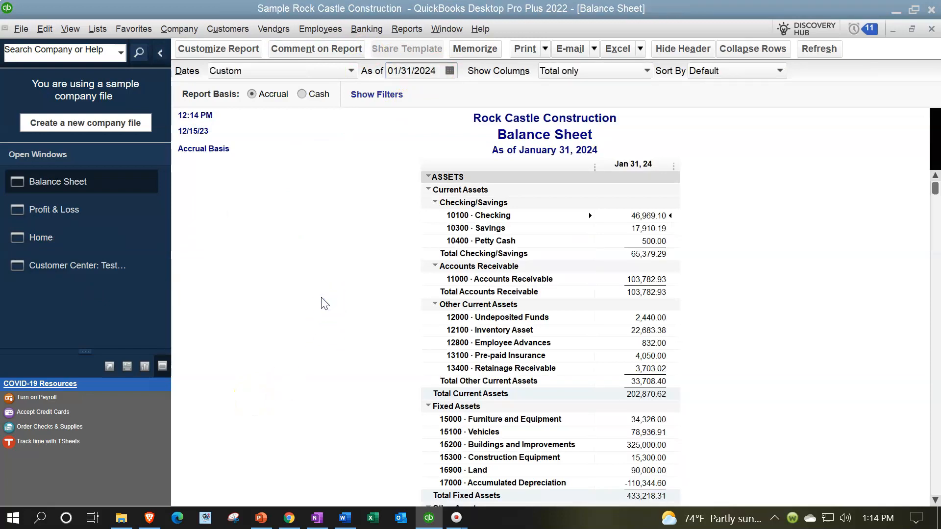
Review the Accounts Receivable transactions behind the Balance Sheet from 01/01/2024 to 01/31/2024, then close the detail report
double_click(646, 280)
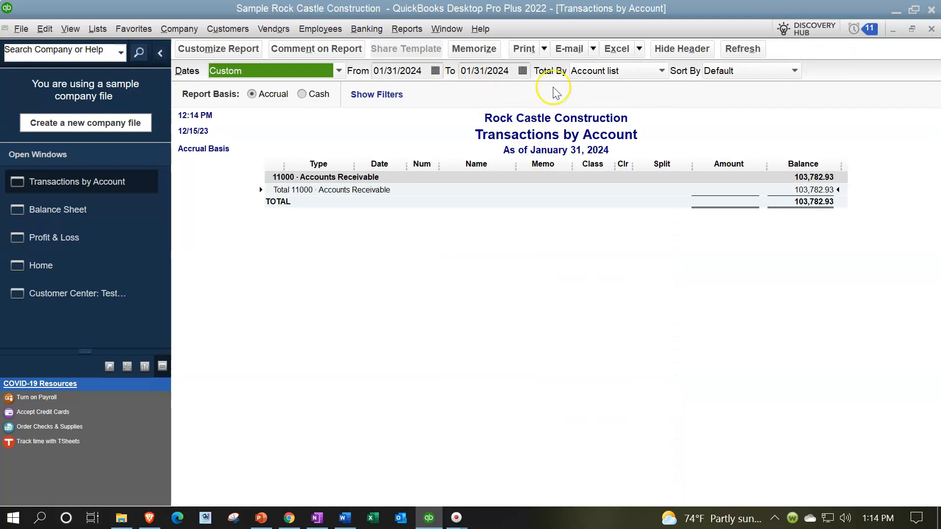
key(Tab)
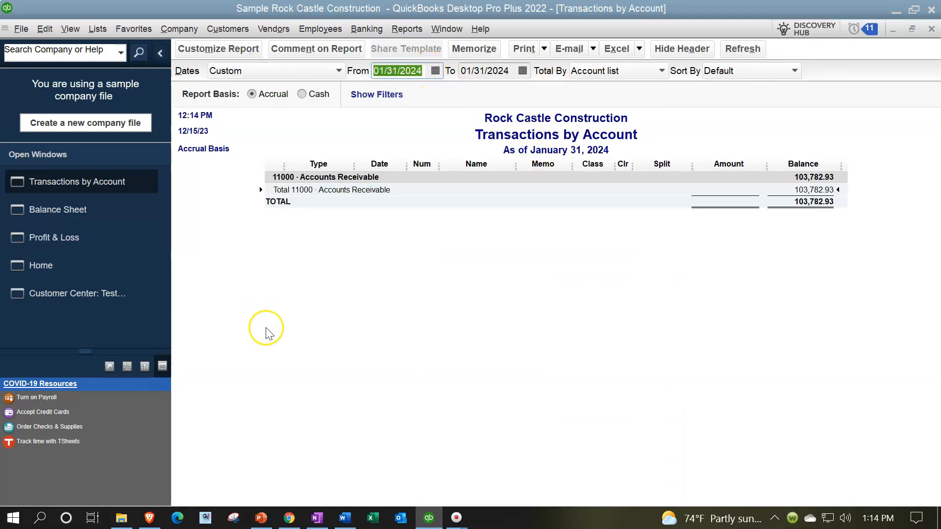
text(010)
key(Tab)
key(Tab)
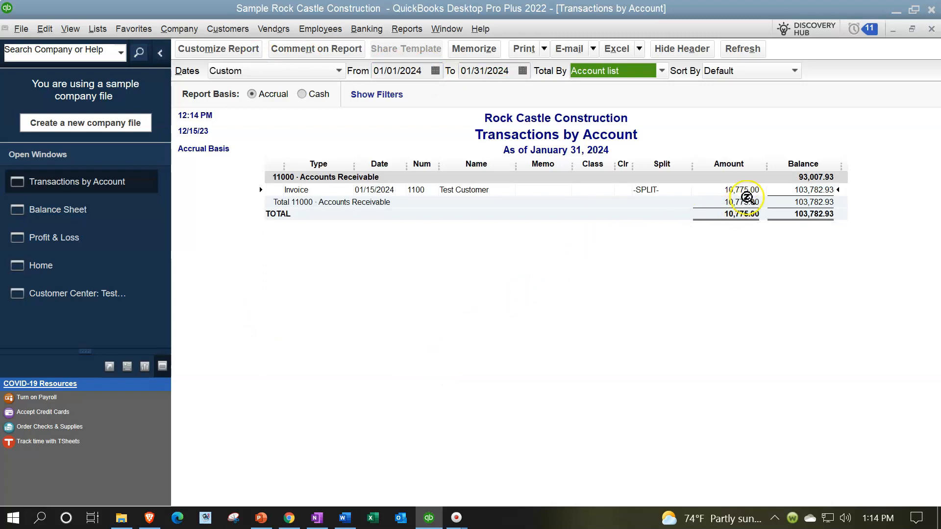
click(743, 192)
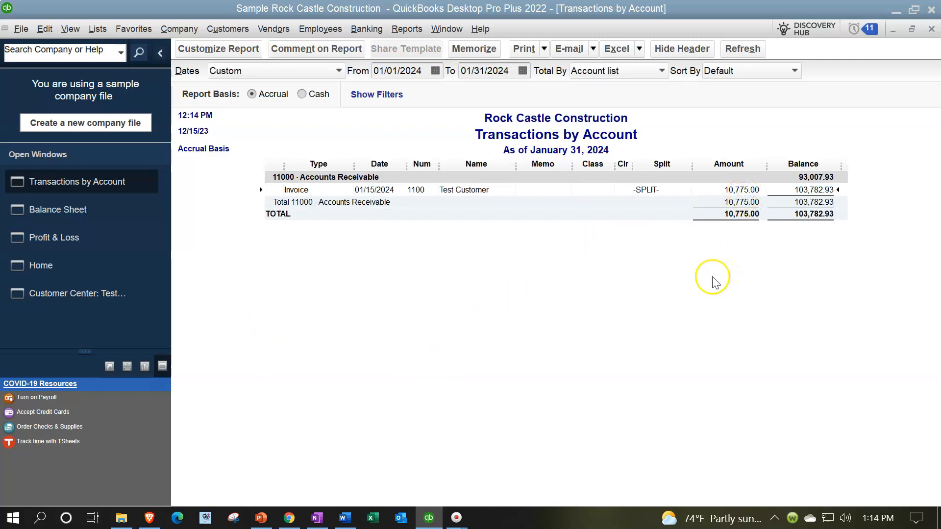
click(931, 29)
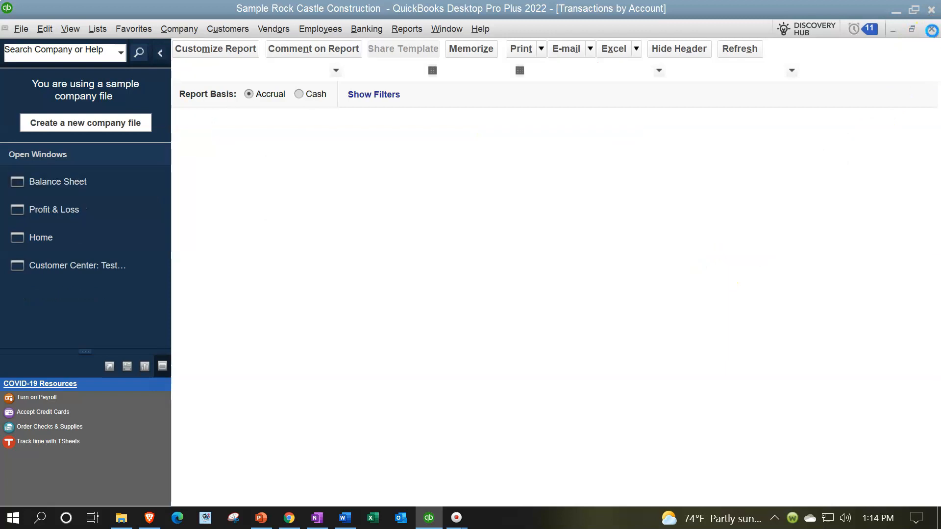
Review the Sales Tax Payable transactions behind the Balance Sheet from 01/01/2024 to 01/31/2024, then close the detail report
scroll(562, 367, down, 7)
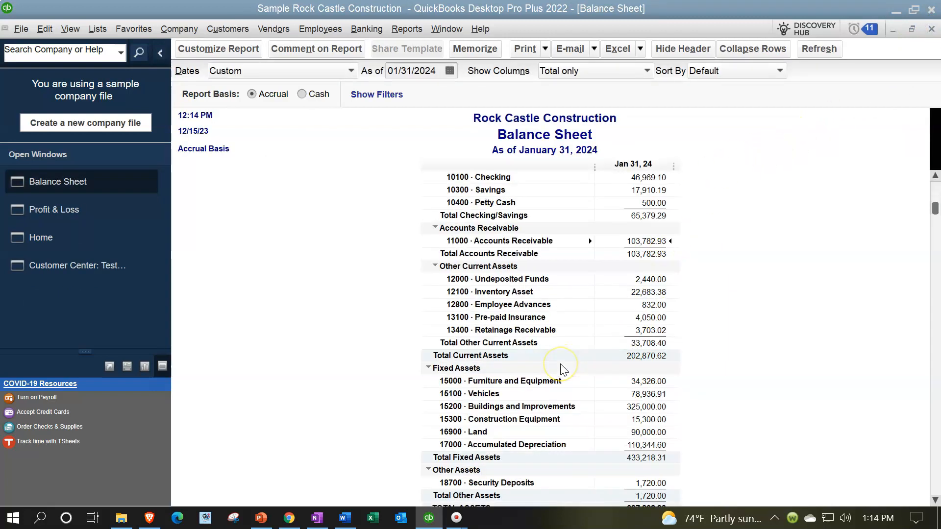
scroll(562, 369, down, 1)
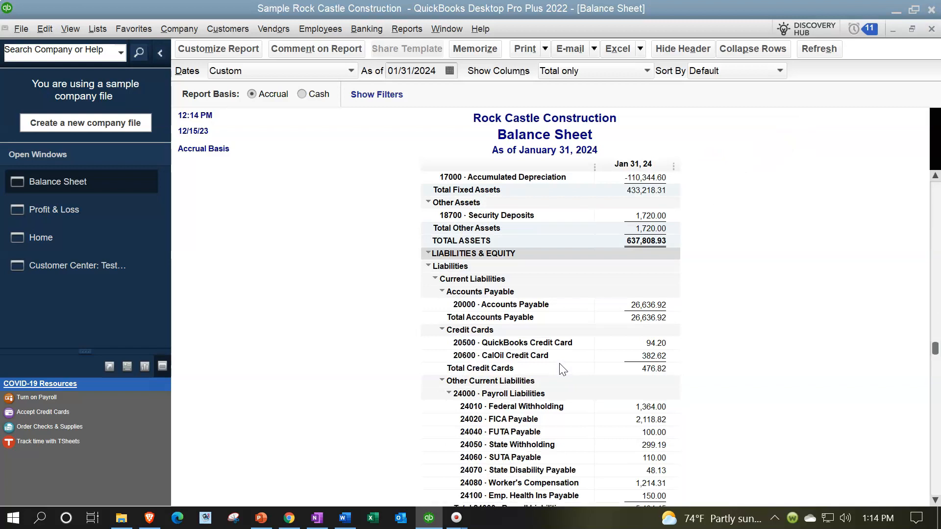
scroll(560, 365, down, 3)
double_click(650, 406)
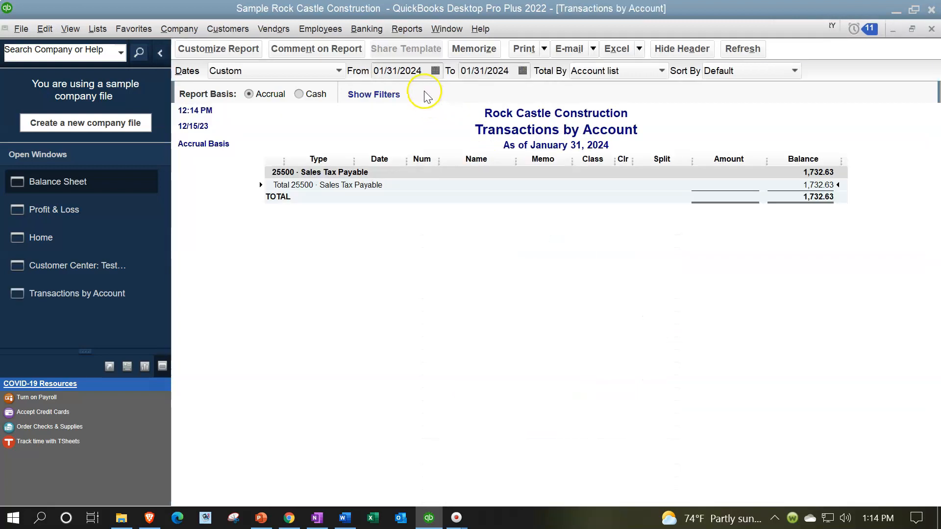
text(010)
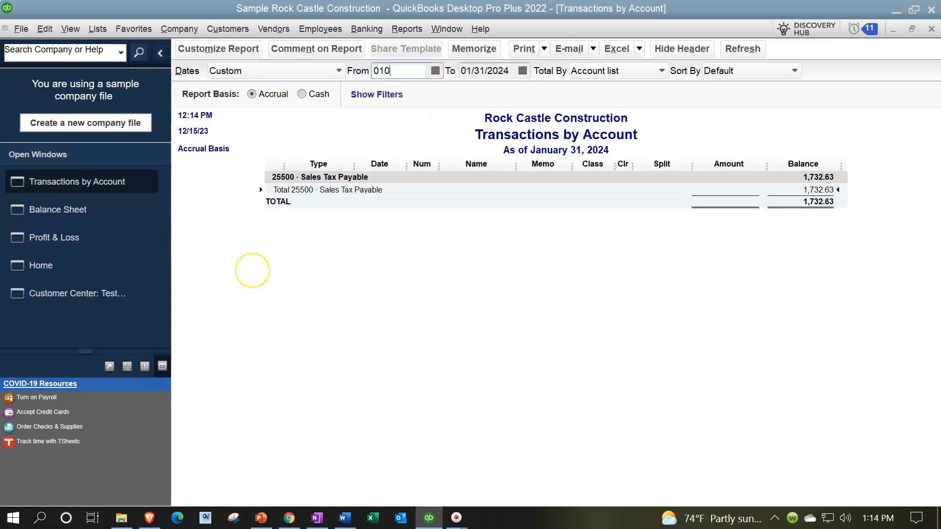
key(Tab)
key(Tab)
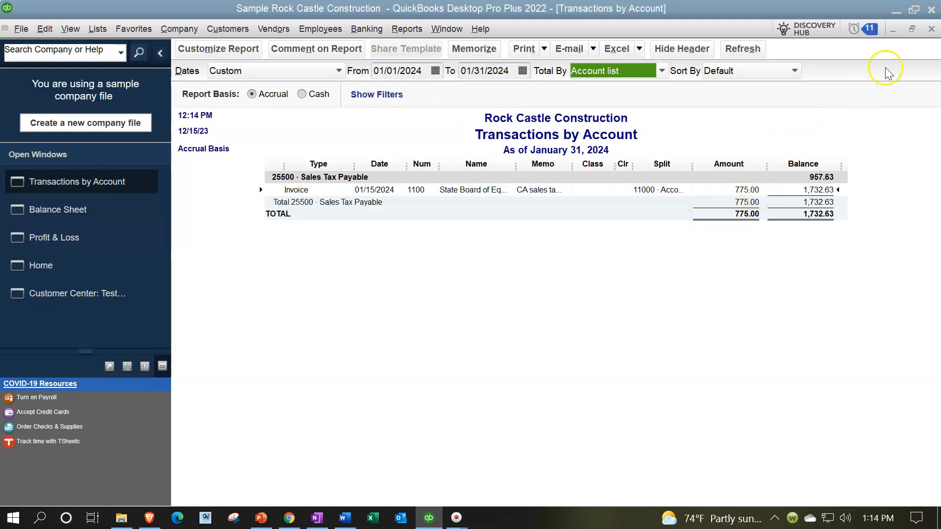
click(931, 29)
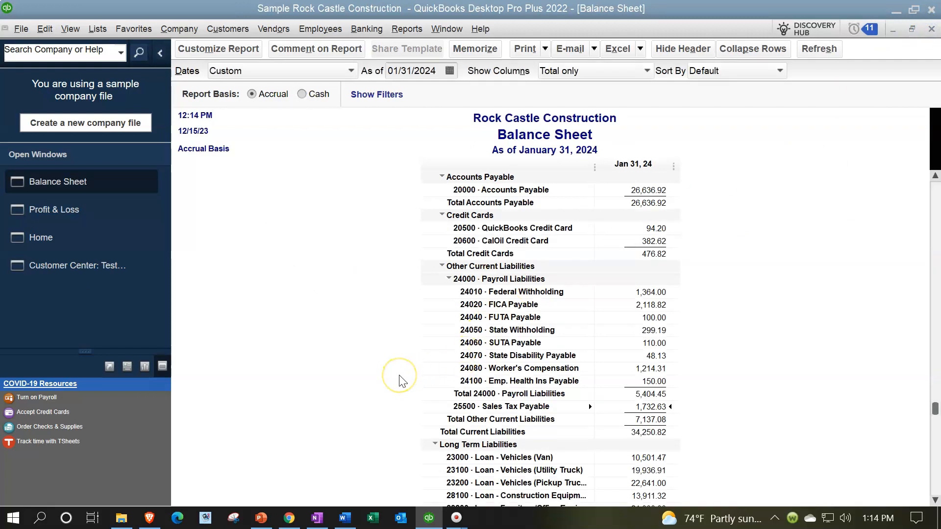
Review the Inventory Asset transactions behind the Balance Sheet from 01/01/2024 to 01/31/2024, then close the detail report
scroll(399, 379, up, 10)
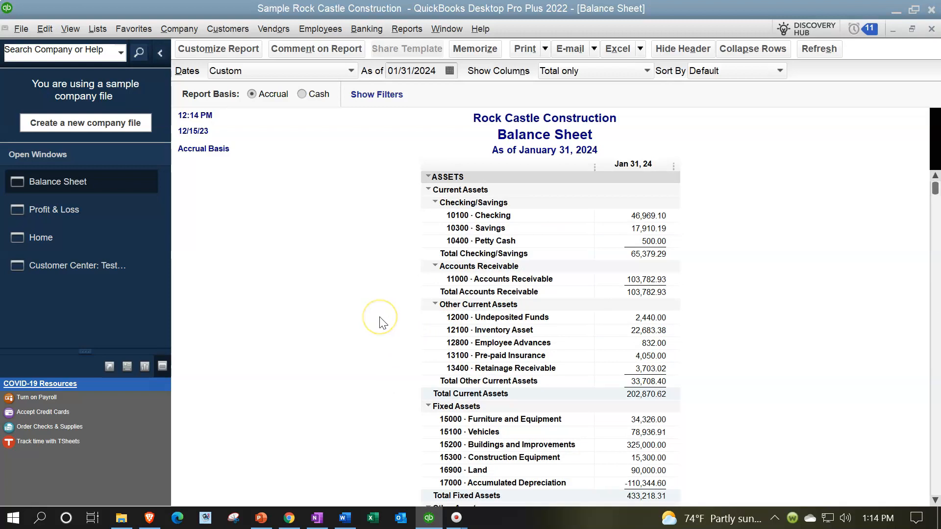
double_click(639, 330)
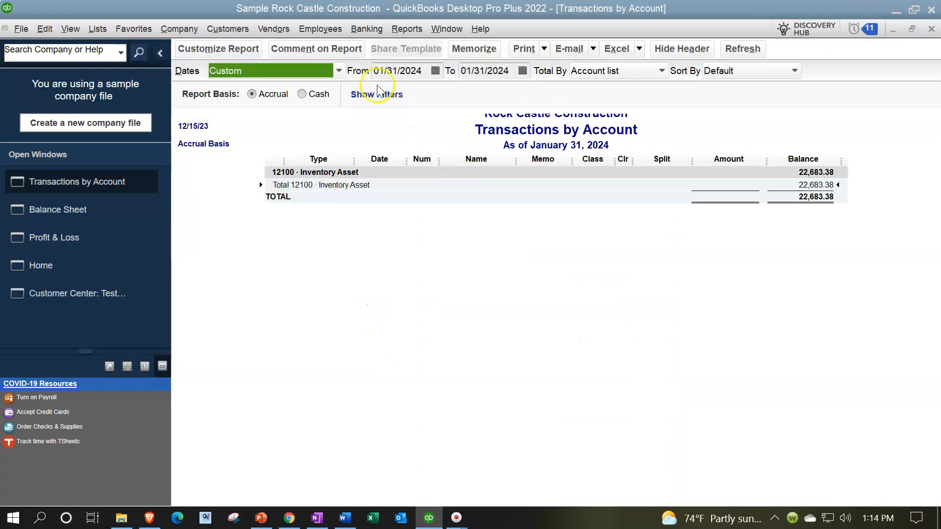
text(0101)
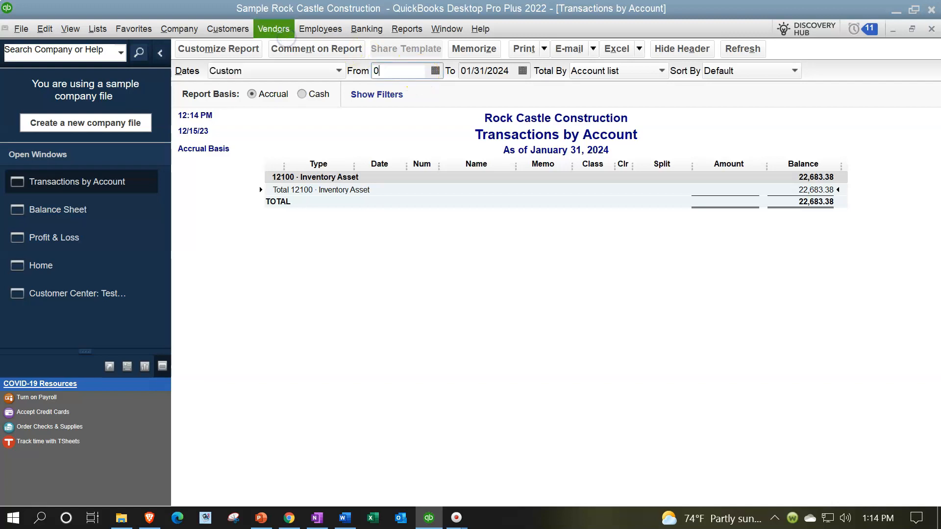
key(Tab)
key(Tab)
key(Tab)
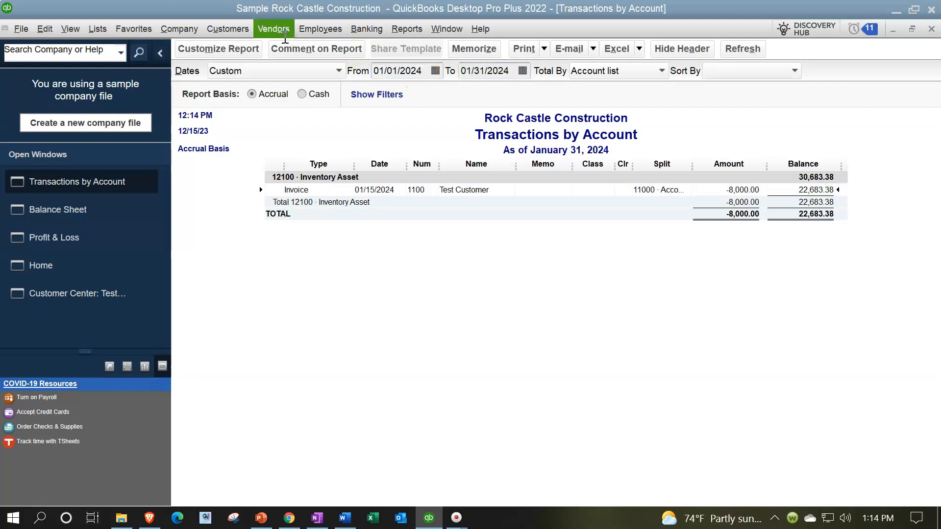
click(740, 190)
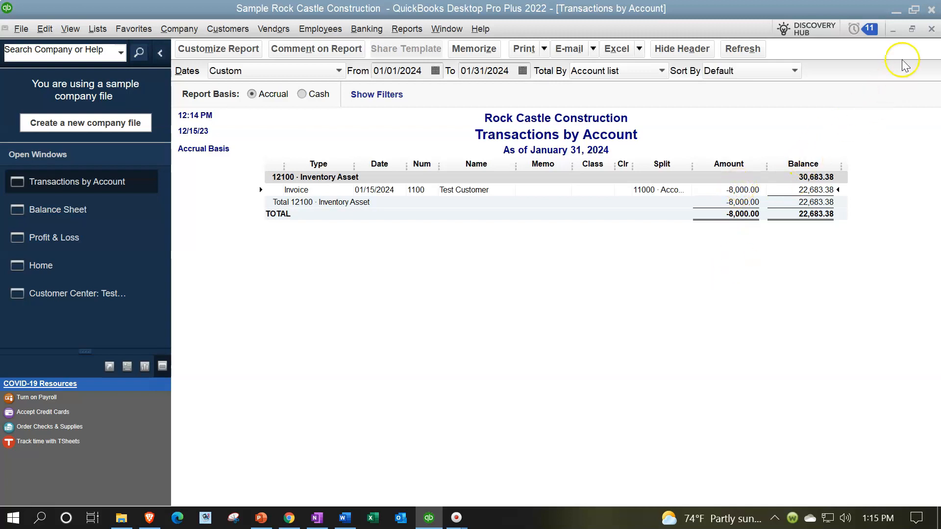
click(931, 29)
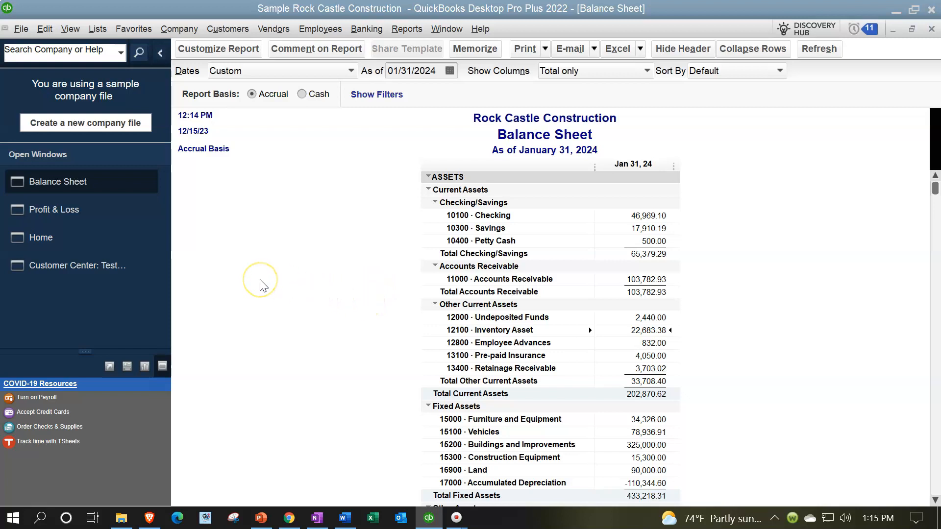
Show all of Test Customer's transactions for Next Fiscal Year in the Customer Center
click(77, 240)
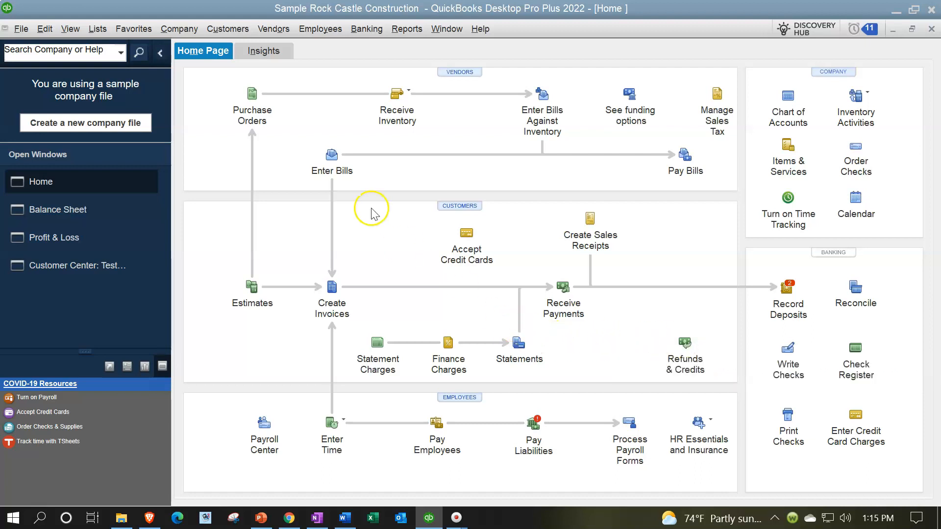
click(227, 29)
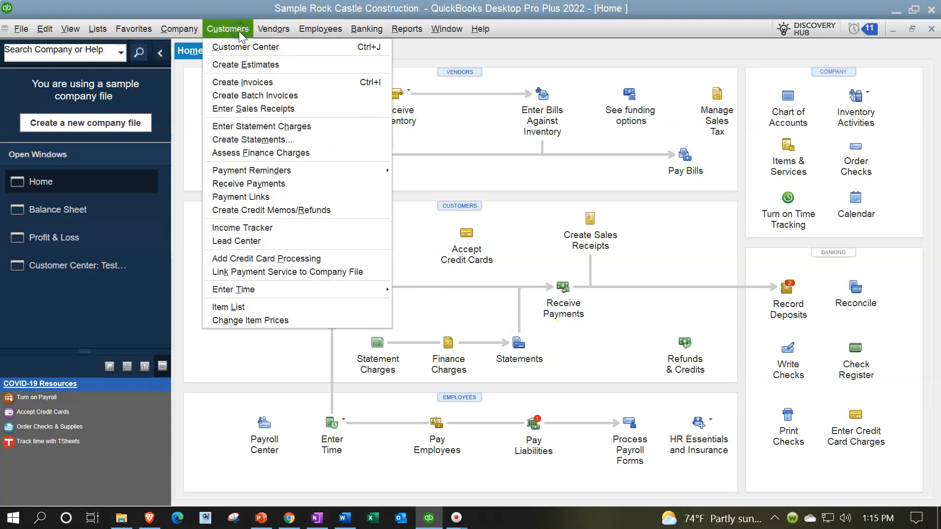
click(240, 47)
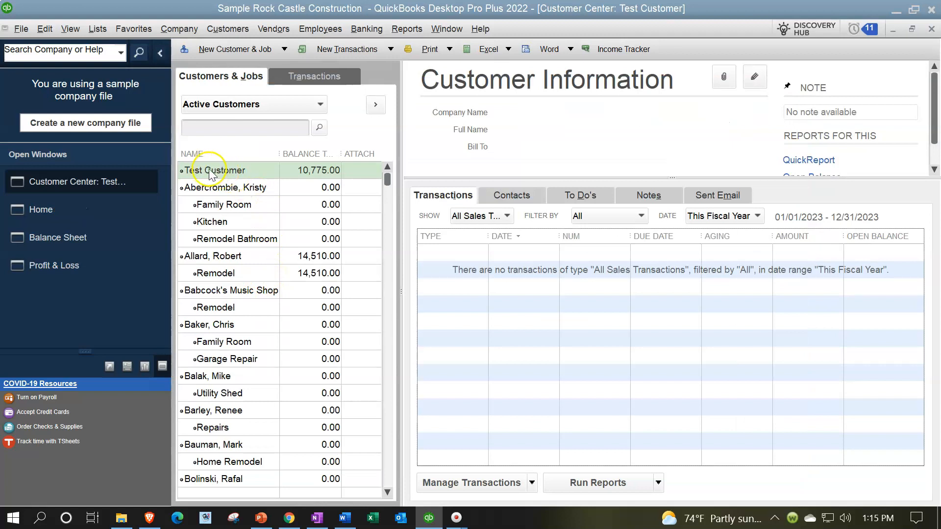
click(217, 171)
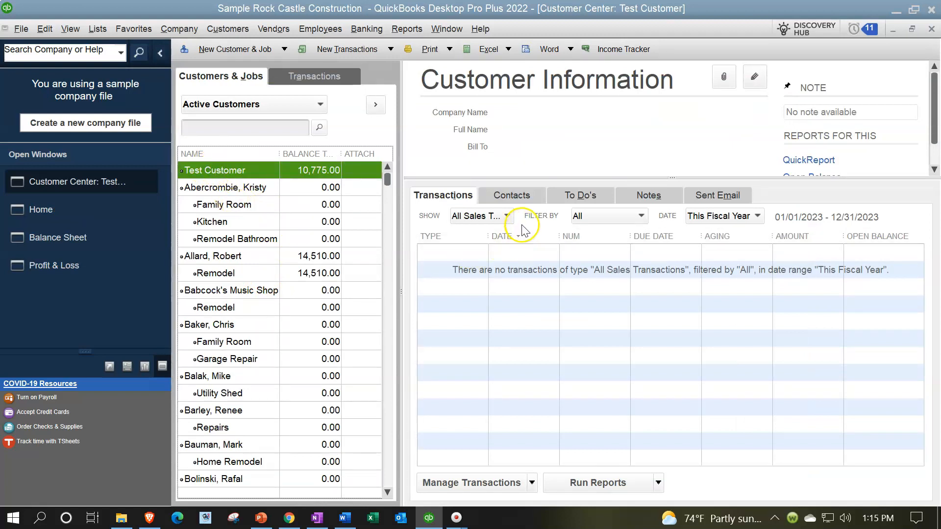
click(506, 216)
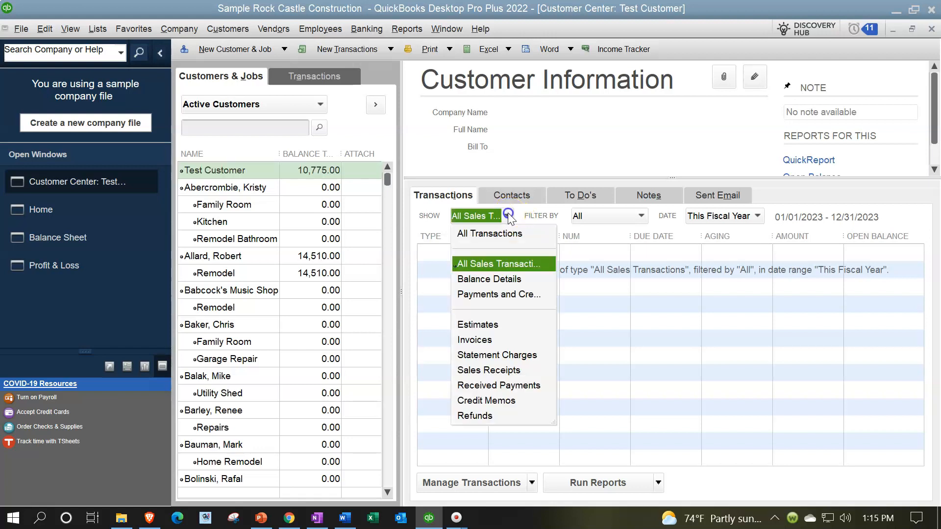
click(506, 234)
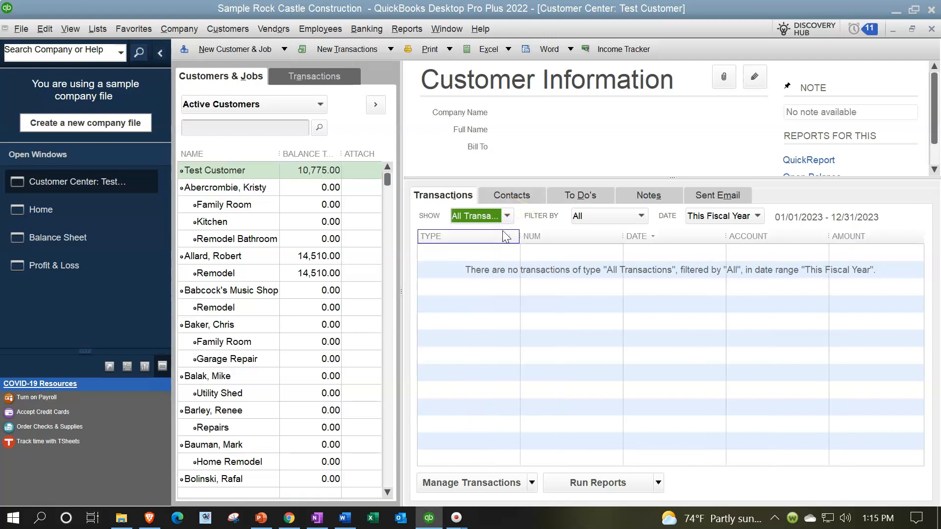
click(758, 217)
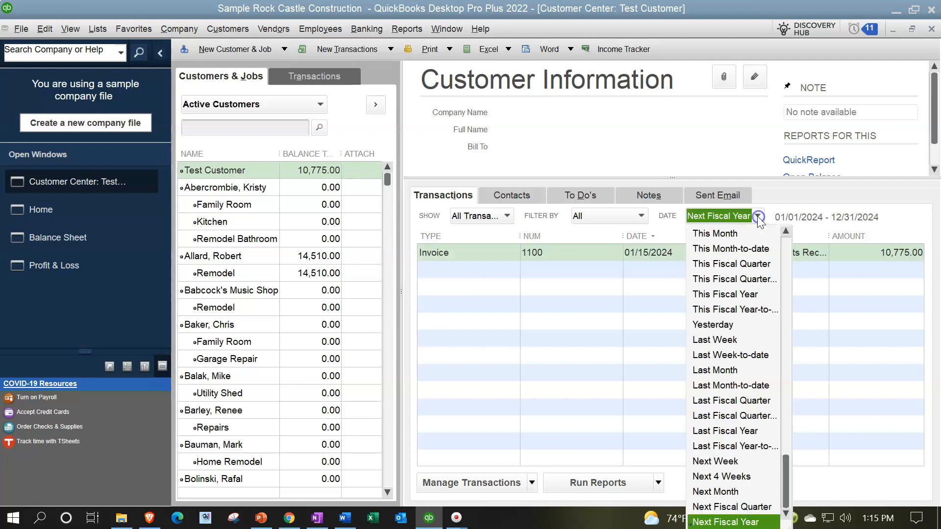
click(758, 216)
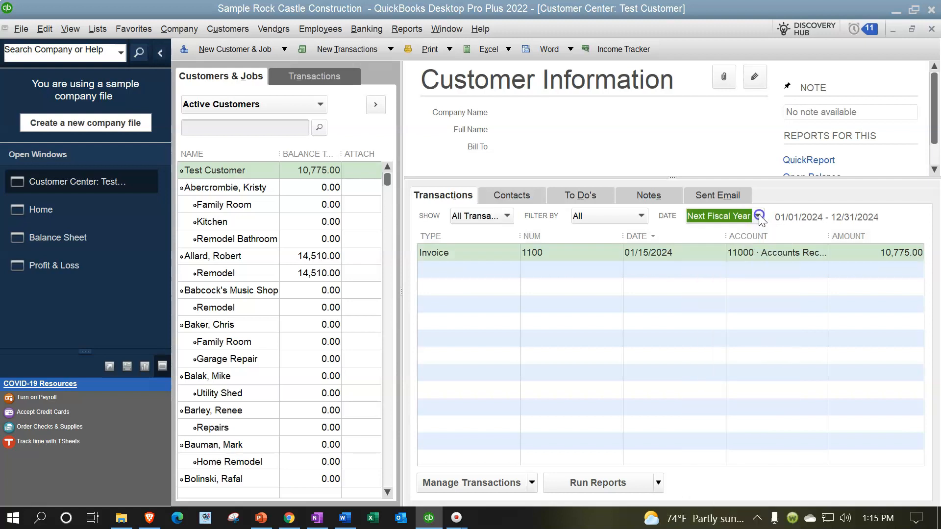
Create a credit memo from Test Customer's 01/15/2024 invoice and collapse the list of open windows
click(466, 262)
double_click(465, 255)
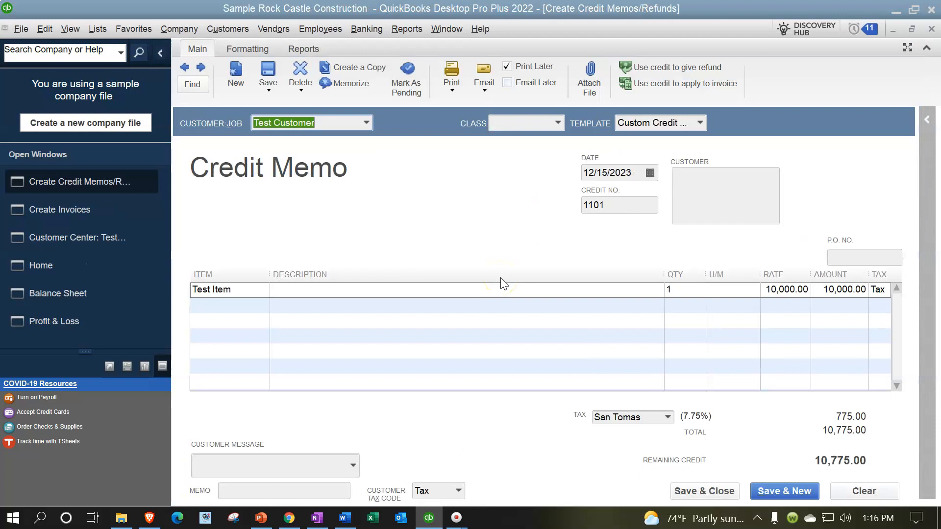
click(160, 53)
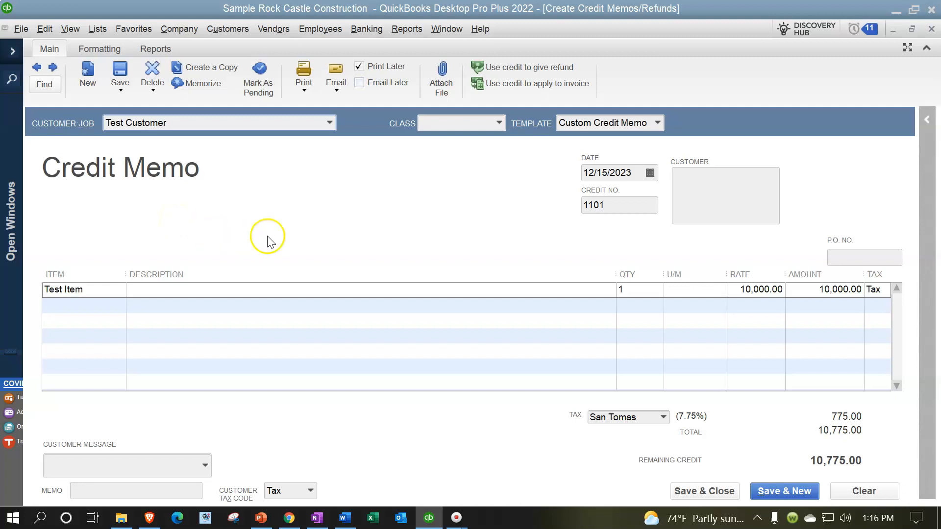
Set the credit memo's date to 12/24/2024
click(638, 170)
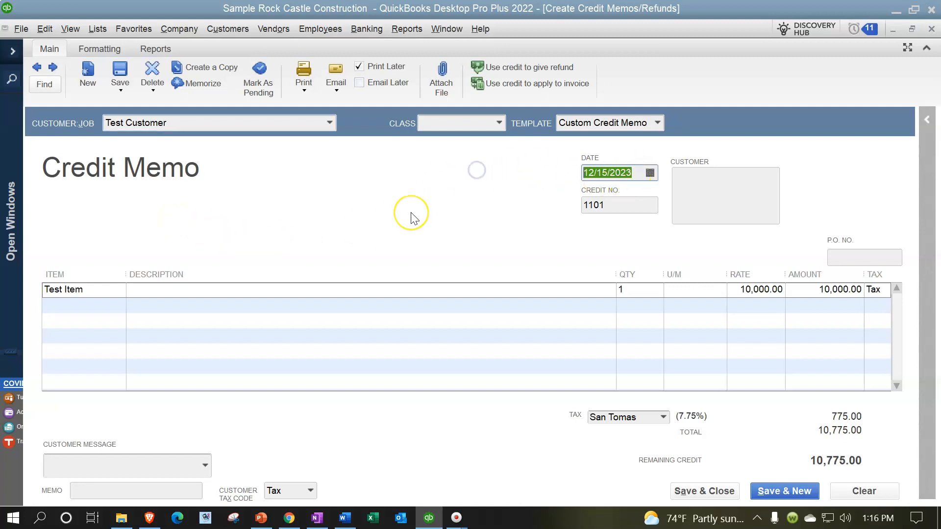
text(12)
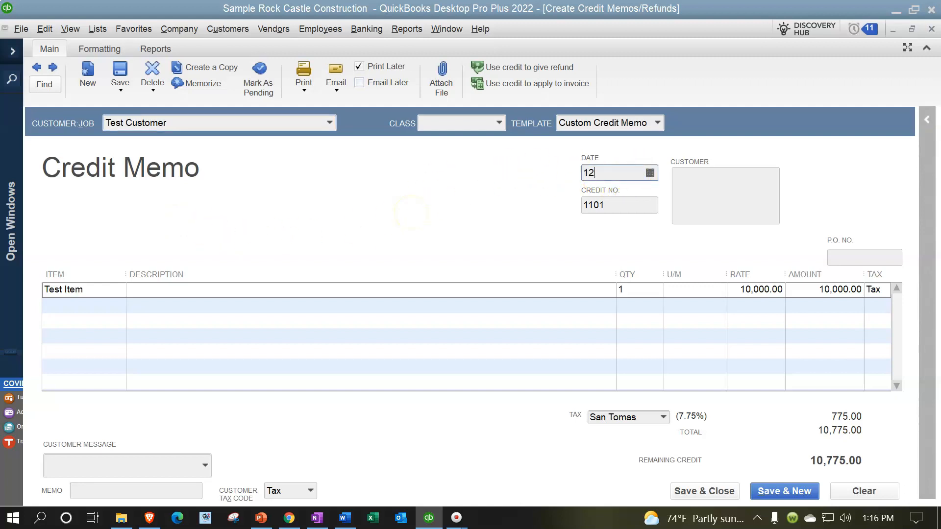
text(24)
key(Tab)
key(Tab)
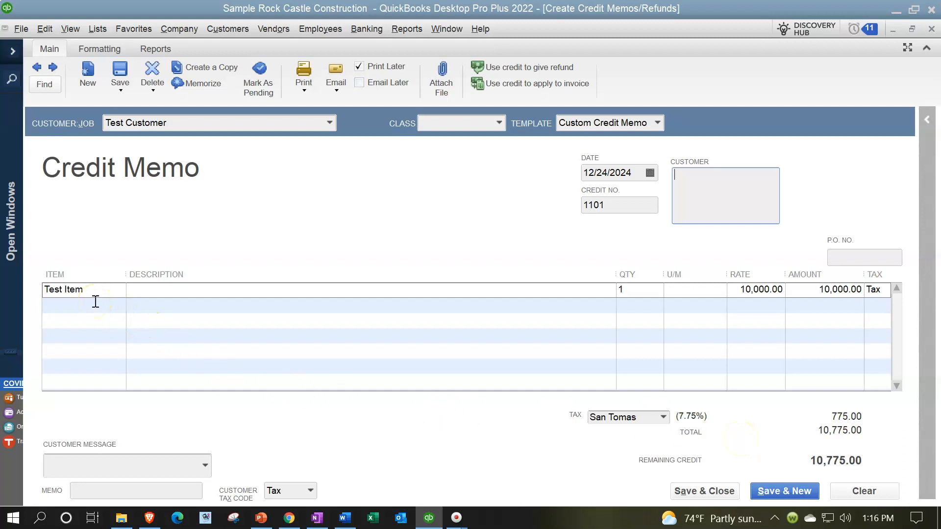
Save and close the credit memo, applying its full credit to Test Customer's 01/15/2024 invoice
click(691, 490)
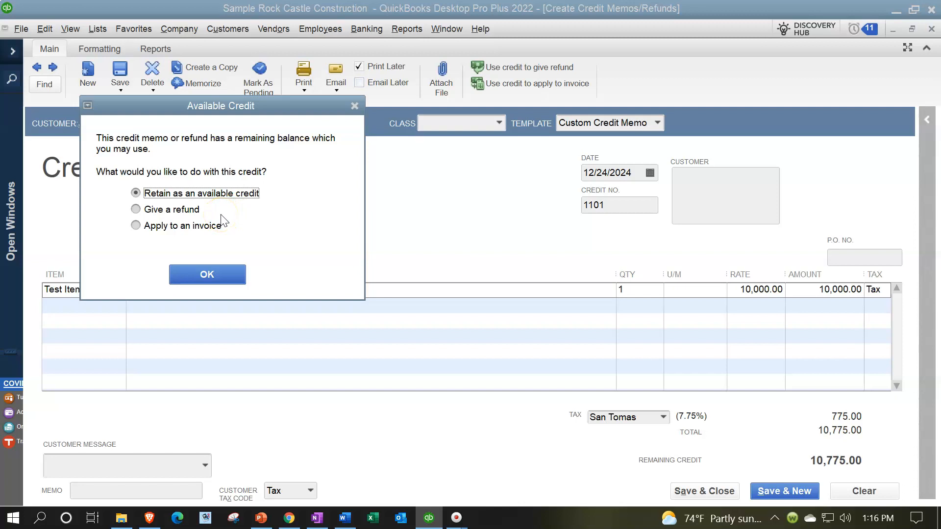
click(152, 210)
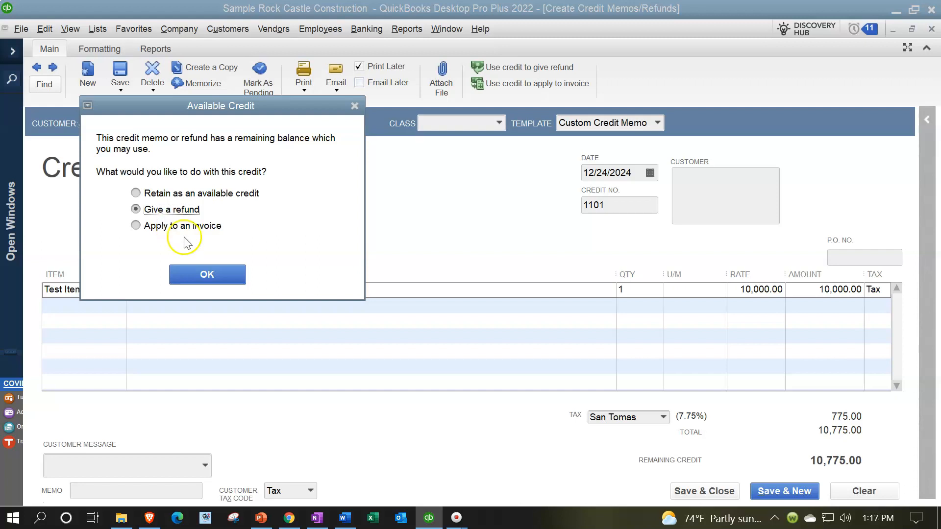
click(160, 227)
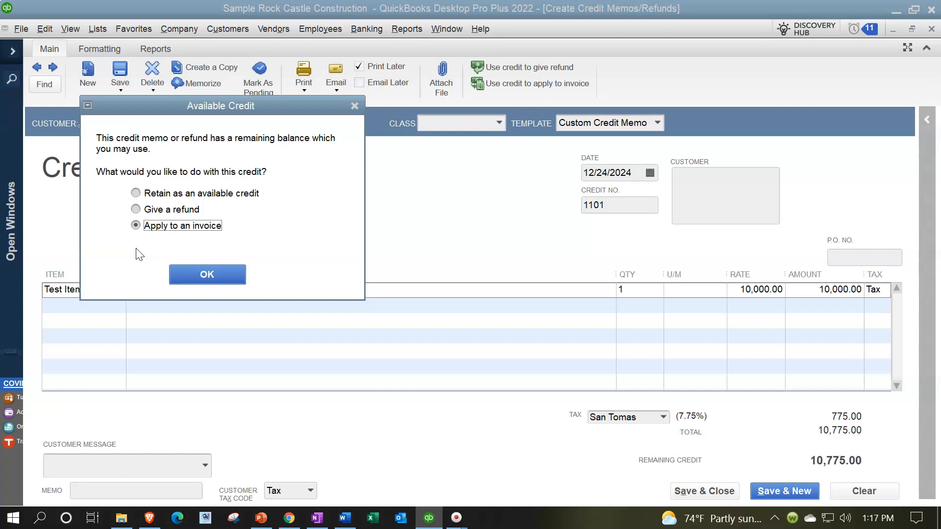
click(185, 274)
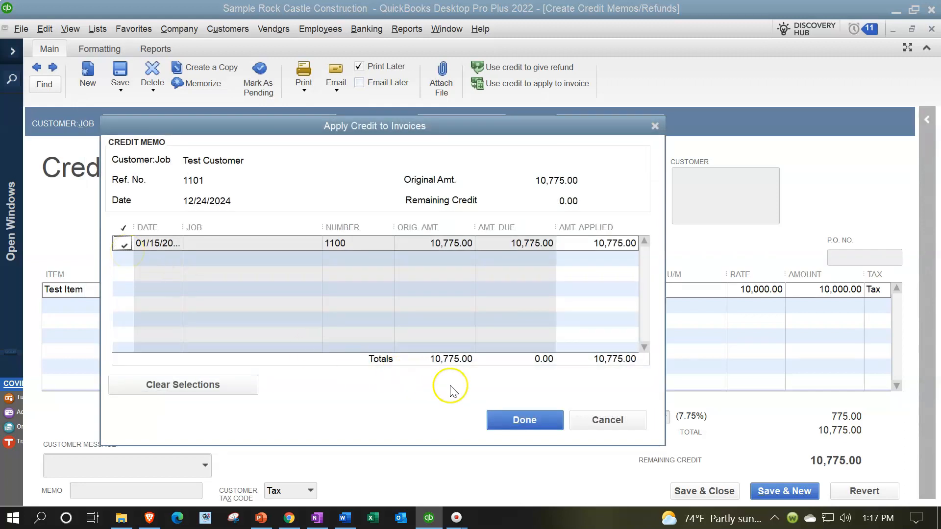
click(506, 418)
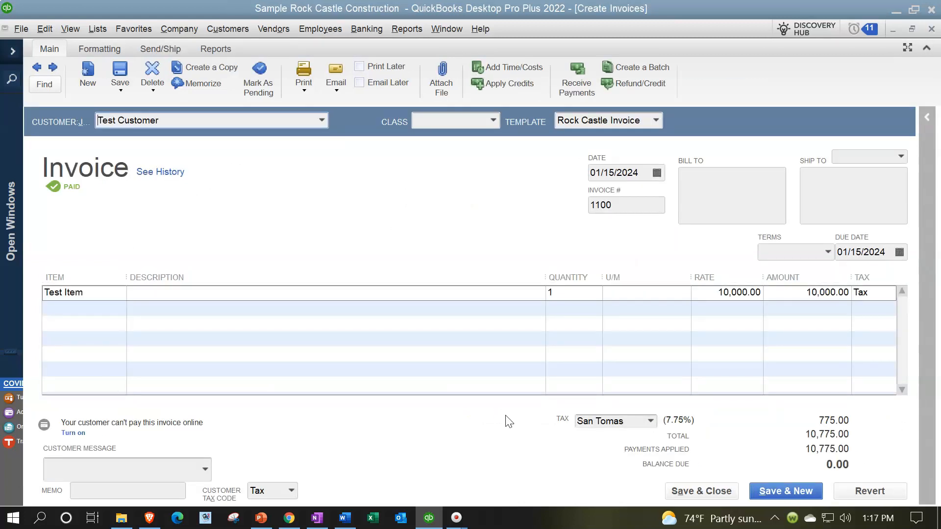
Bring up the open Profit & Loss report and set its end date to 12/31/2024
click(13, 54)
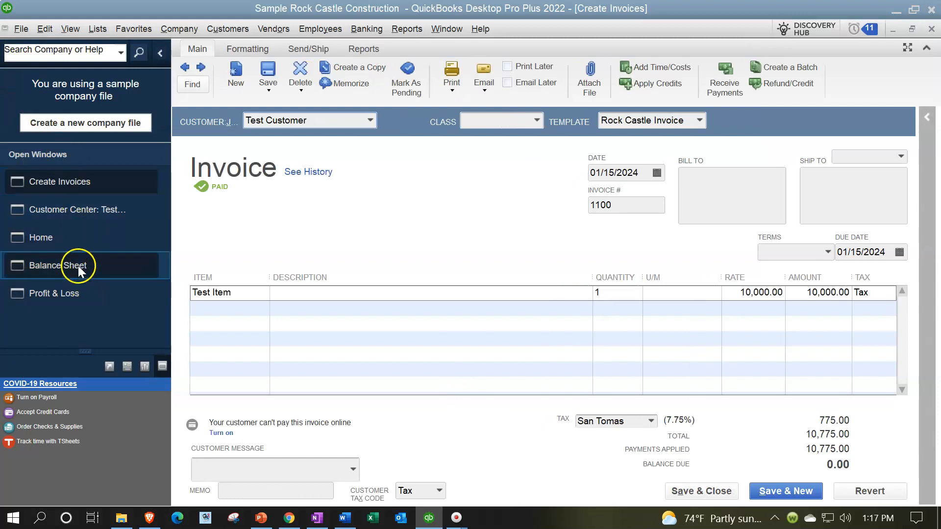
click(75, 293)
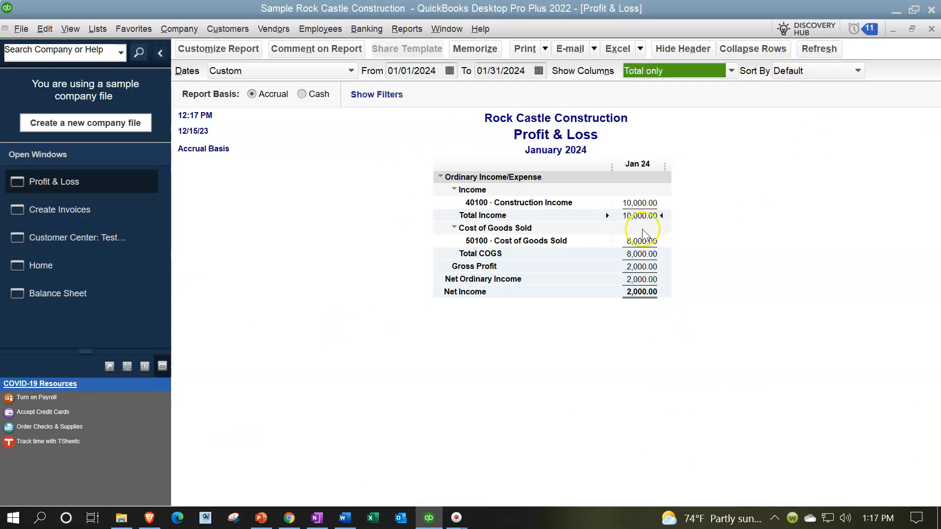
click(479, 71)
key(BackSpace)
key(BackSpace)
text(12)
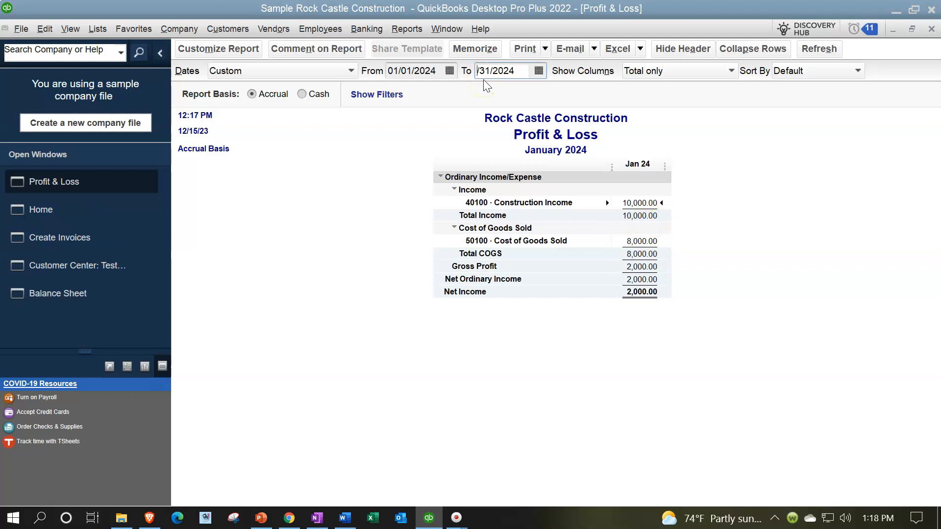
key(Tab)
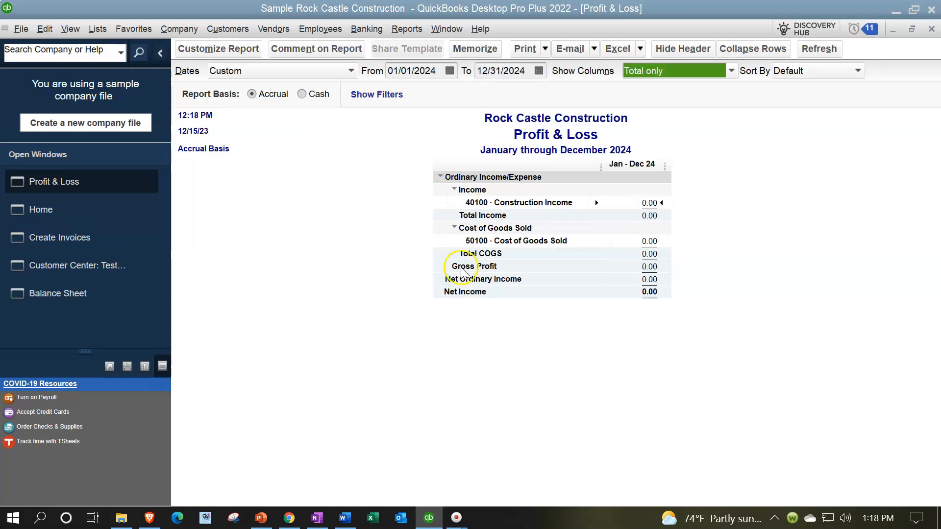
Review the transactions behind Construction Income and Cost of Goods Sold for 2024, closing each detail report
double_click(650, 203)
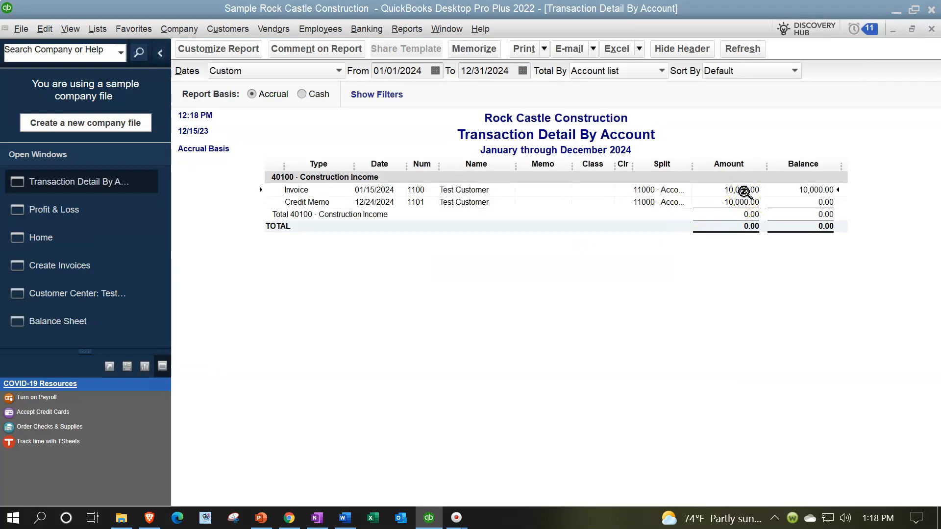
click(743, 201)
click(729, 203)
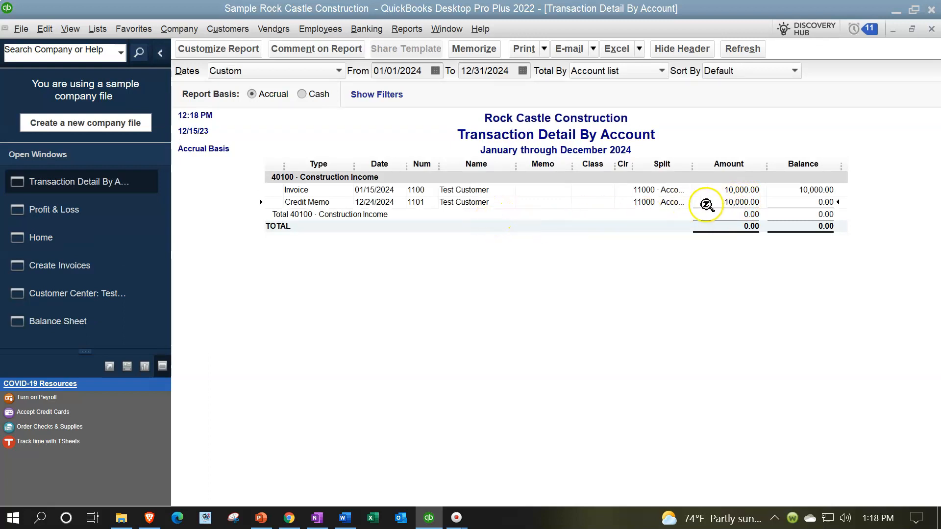
click(726, 187)
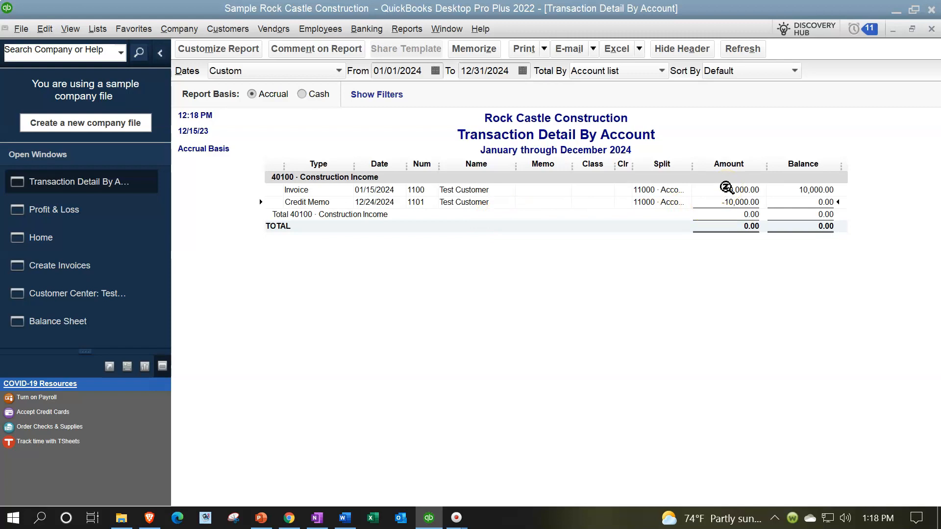
click(931, 28)
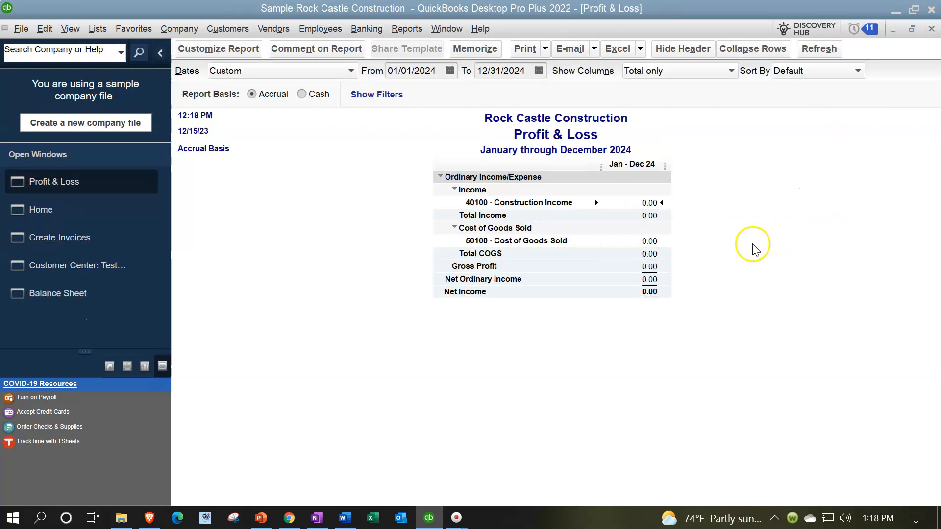
double_click(648, 241)
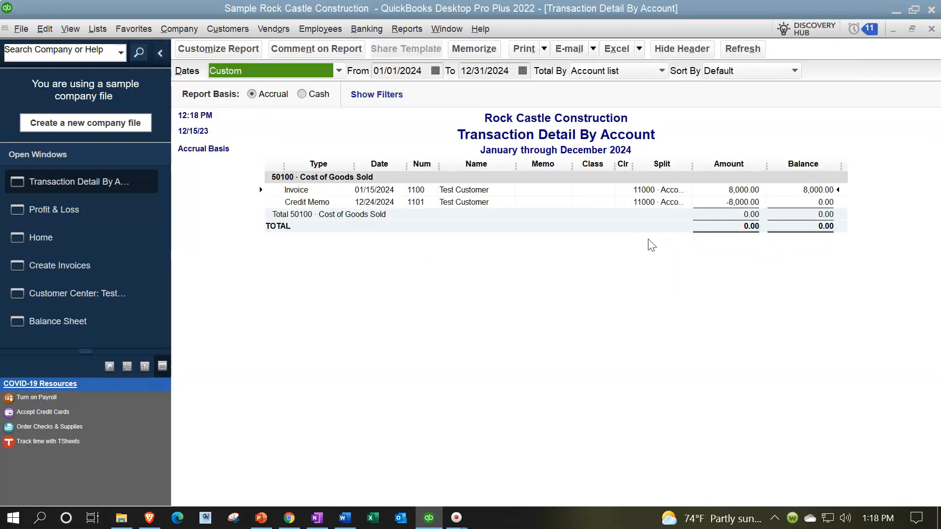
click(931, 29)
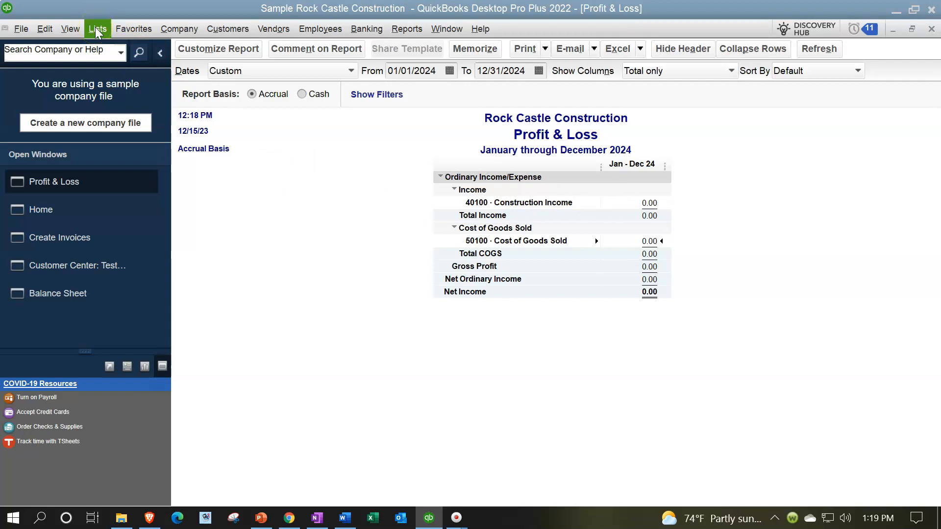
Open the 12/24/2024 credit memo from the Construction Income transaction detail and collapse the list of open windows
double_click(650, 202)
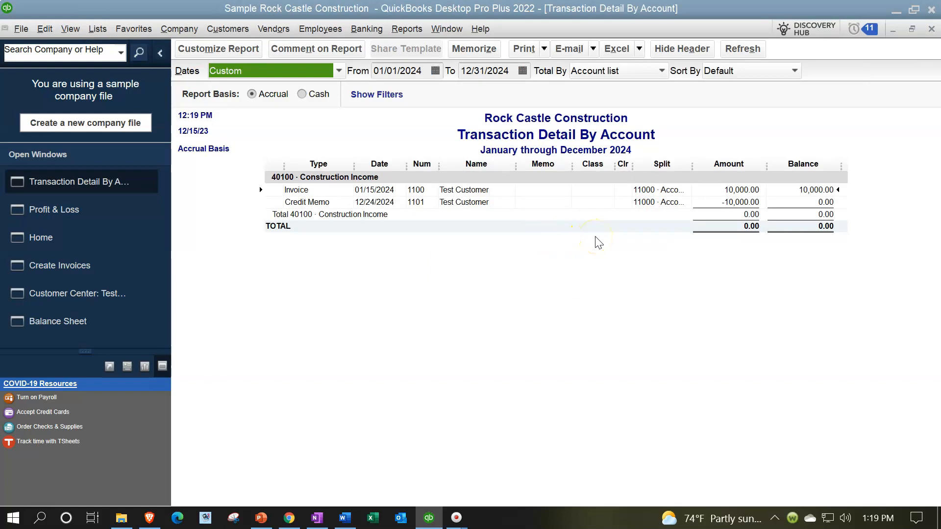
click(731, 202)
double_click(732, 202)
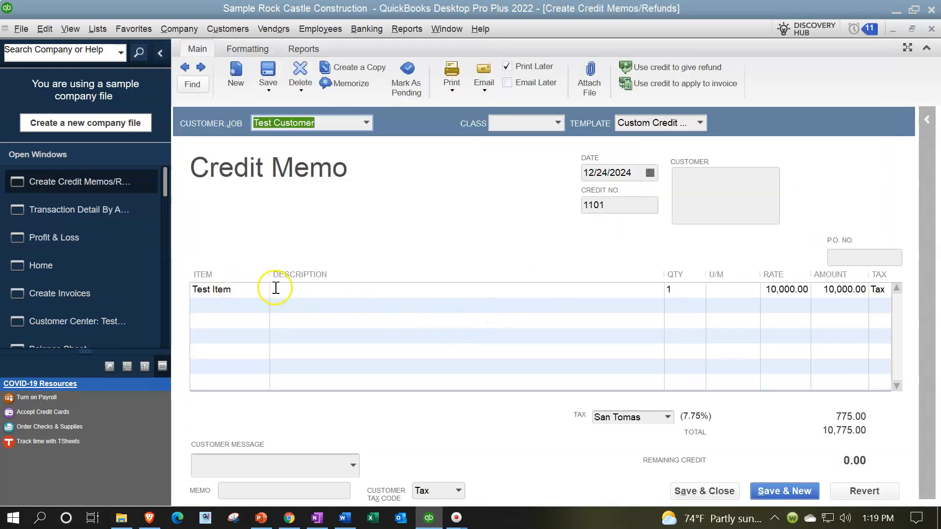
click(160, 52)
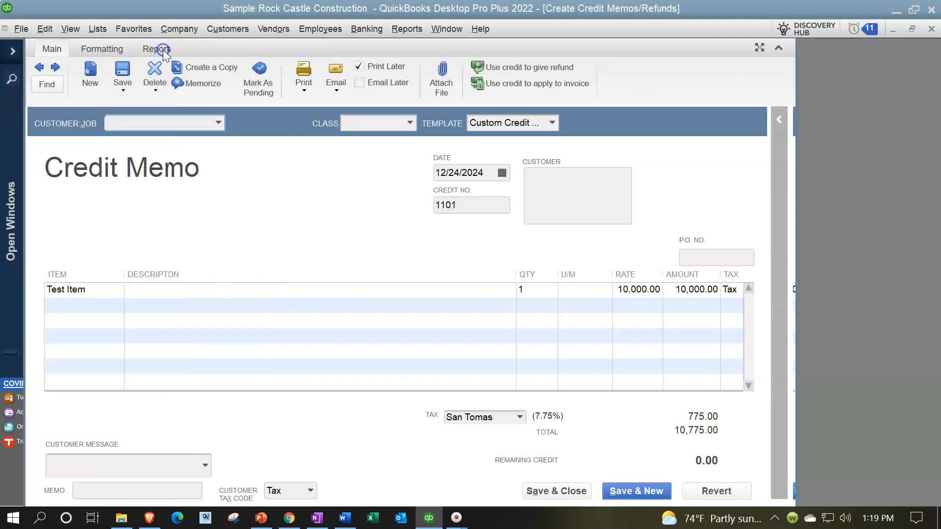
Add a new Other Charge item named Bad Debt 2, linked to account 60300 · Bad debt, on the credit memo's second line
click(105, 305)
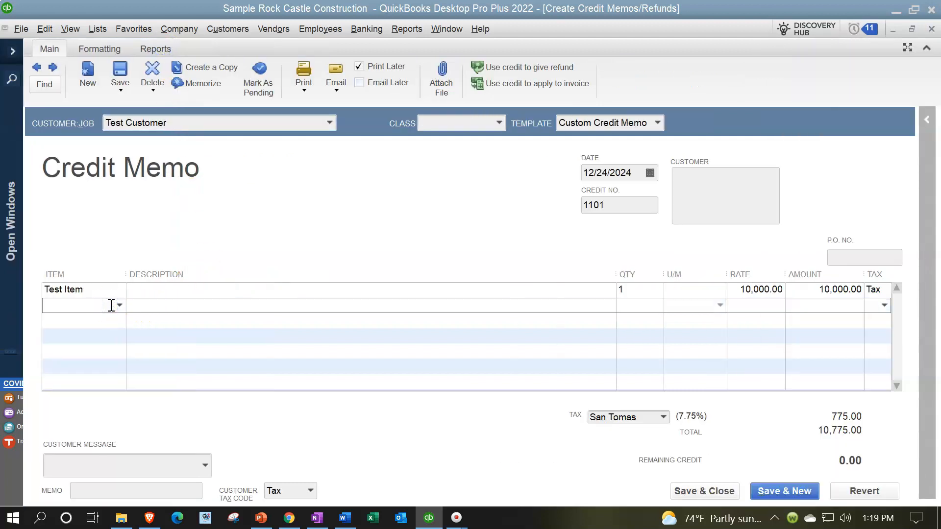
text(Bad debt 2)
key(Tab)
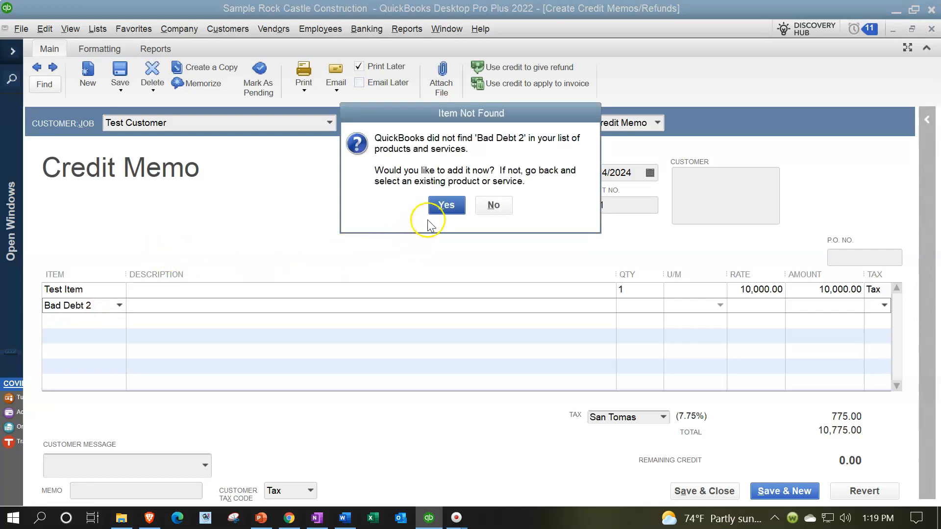
click(441, 205)
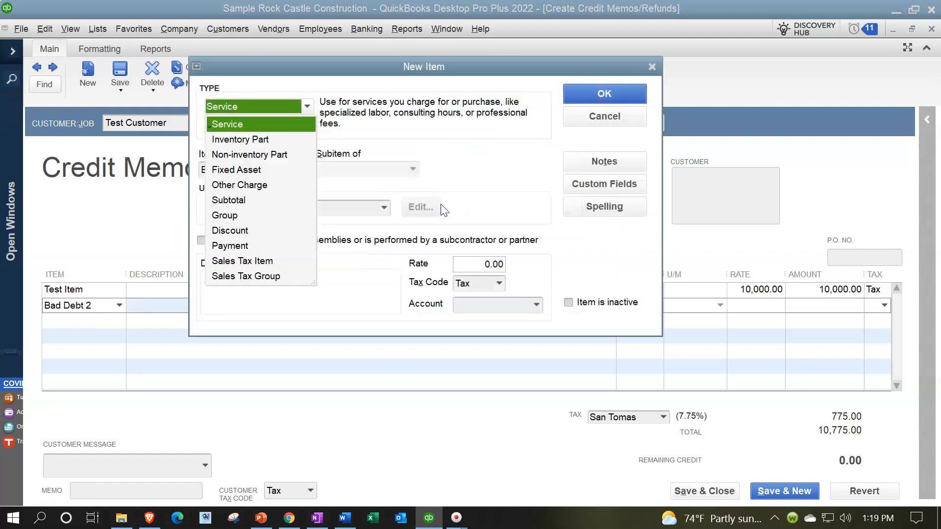
click(298, 94)
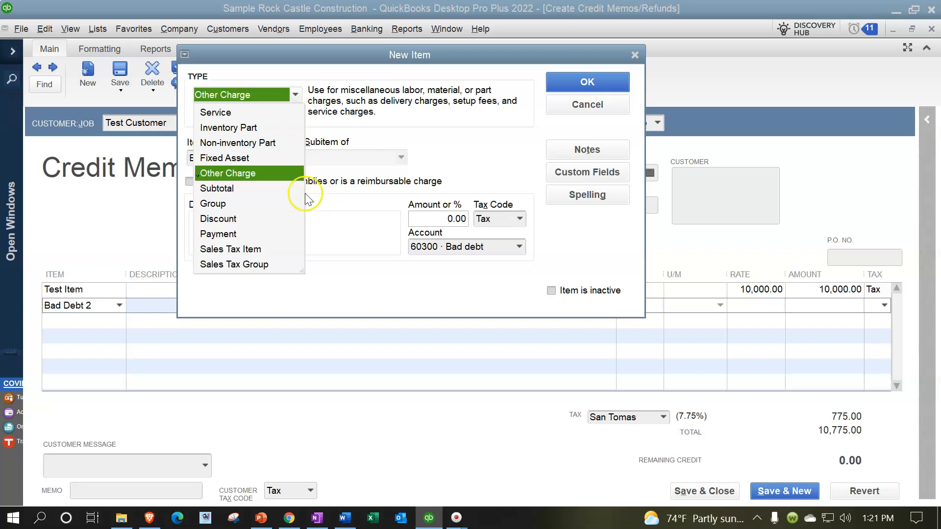
click(218, 174)
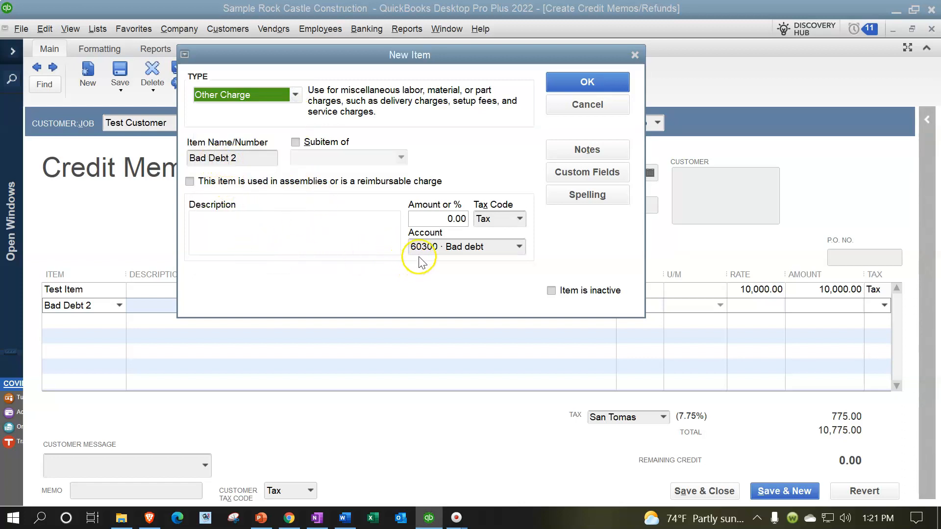
click(482, 248)
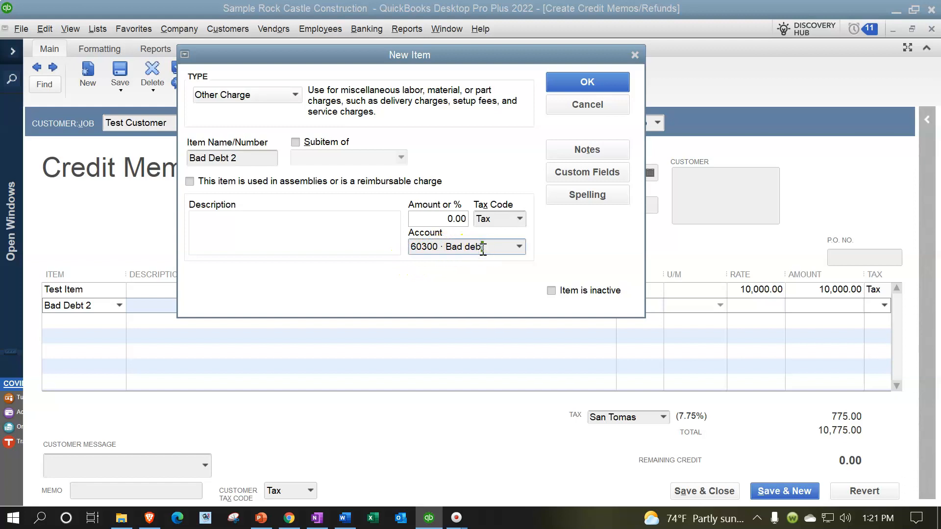
click(572, 76)
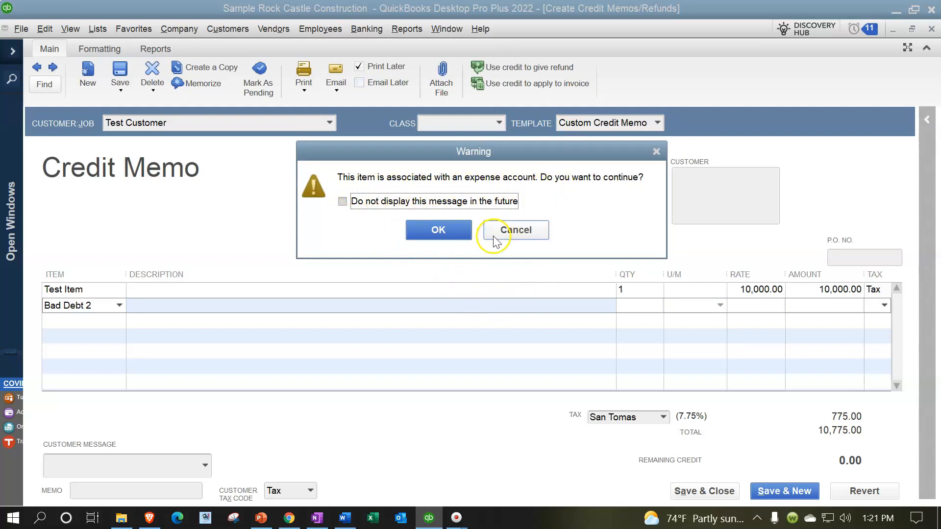
click(458, 231)
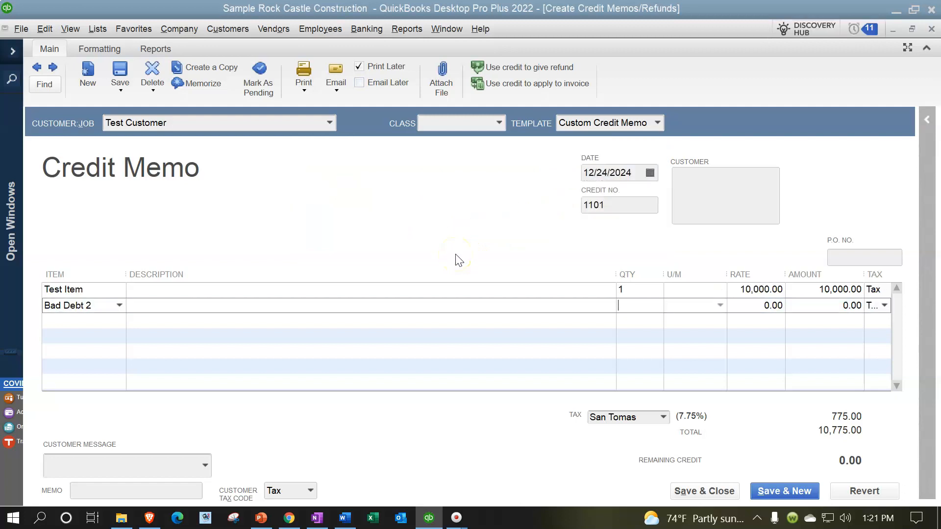
Set the rate of the Bad Debt 2 line to 10,000 and the rate of the Test Item line to 0
key(Tab)
text(10000)
click(740, 290)
double_click(732, 290)
click(733, 291)
drag(735, 292, 820, 295)
key(Right)
key(BackSpace)
key(BackSpace)
key(BackSpace)
key(BackSpace)
key(BackSpace)
key(BackSpace)
key(BackSpace)
key(BackSpace)
key(BackSpace)
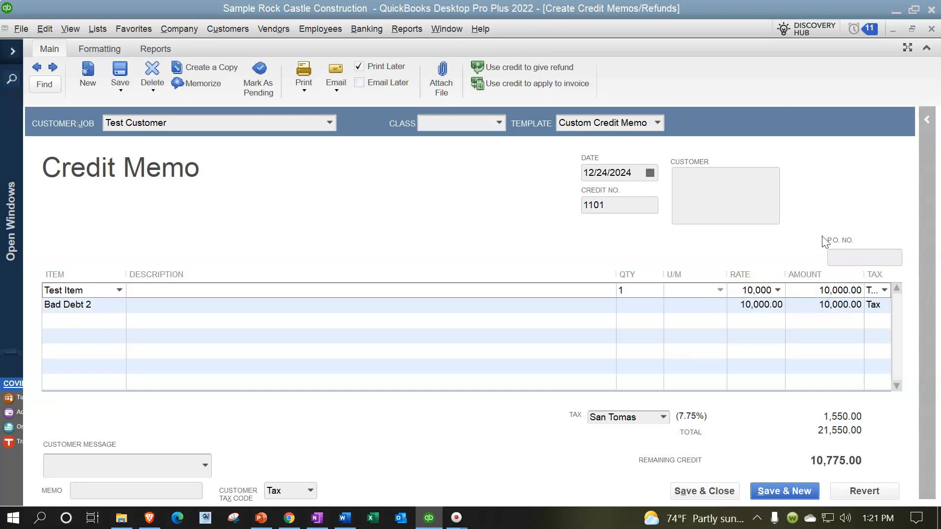
key(Tab)
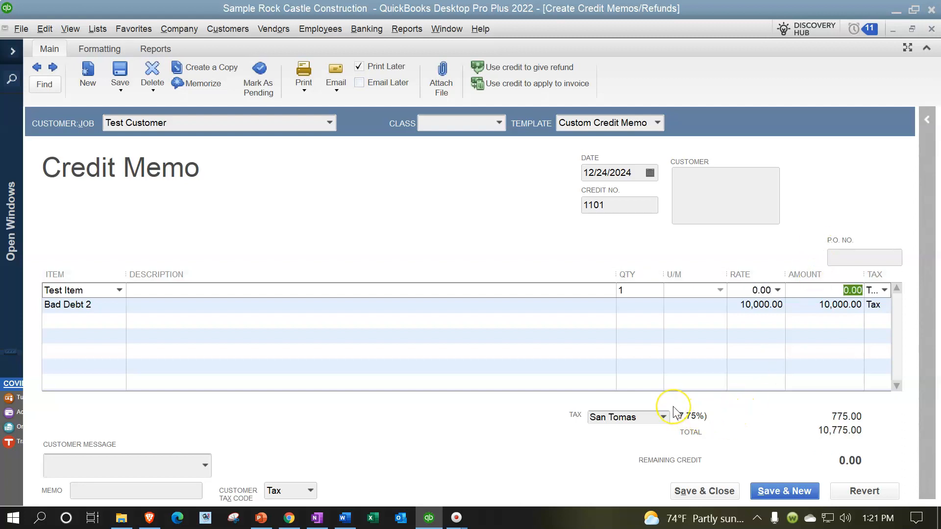
key(Tab)
Widen the Tax column and narrow the Description column in the credit memo's item table
drag(863, 274, 844, 276)
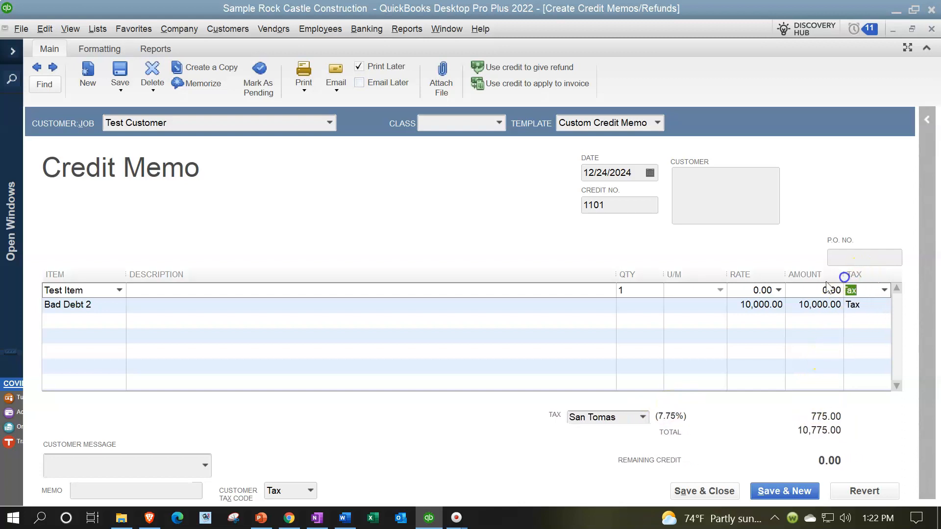
drag(613, 276, 592, 271)
click(92, 286)
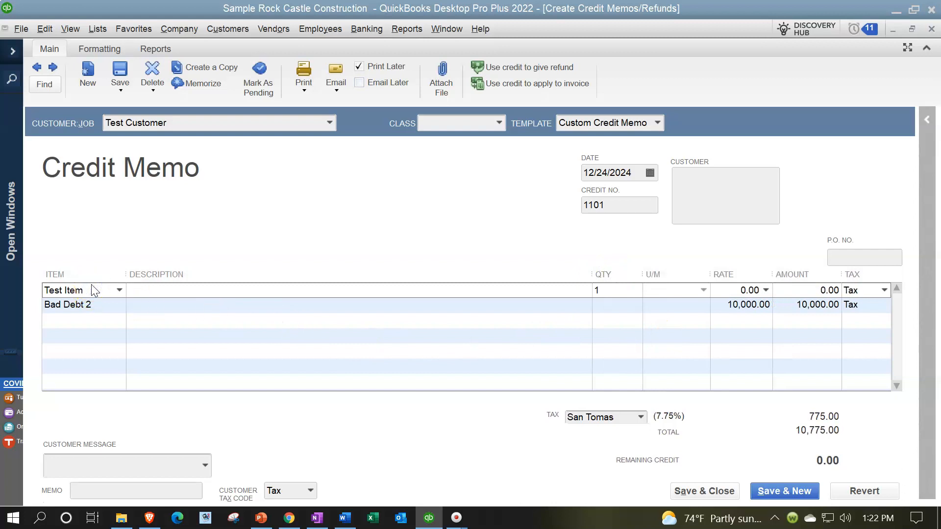
click(132, 294)
click(721, 309)
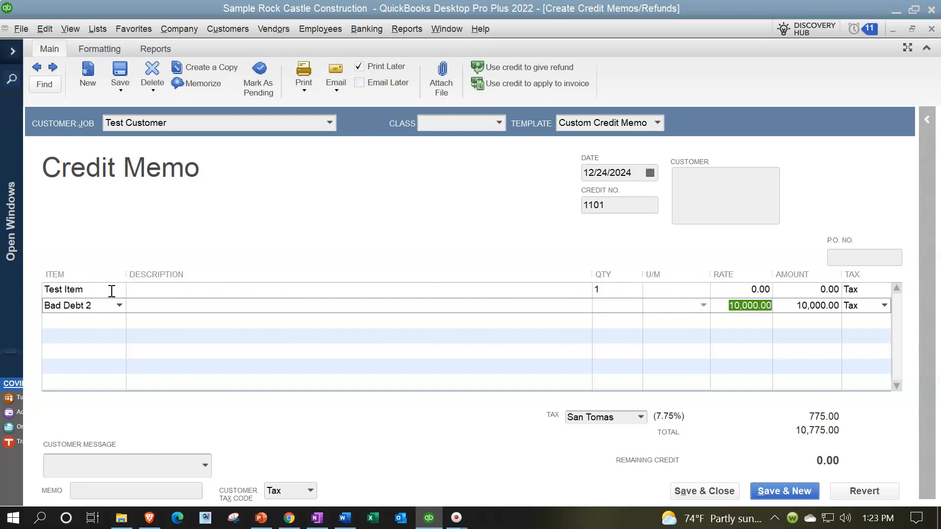
Save the changed credit memo and return to the Profit & Loss report with the list of open windows expanded
click(698, 488)
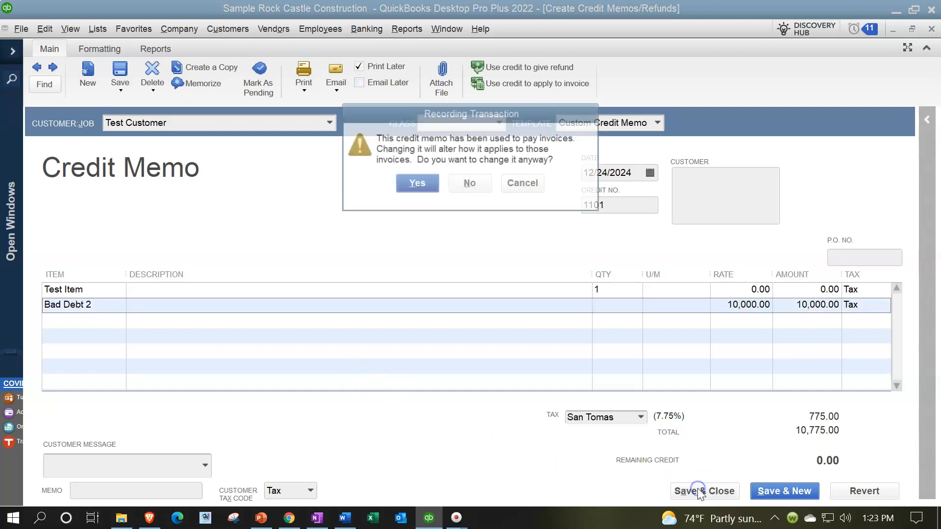
click(418, 183)
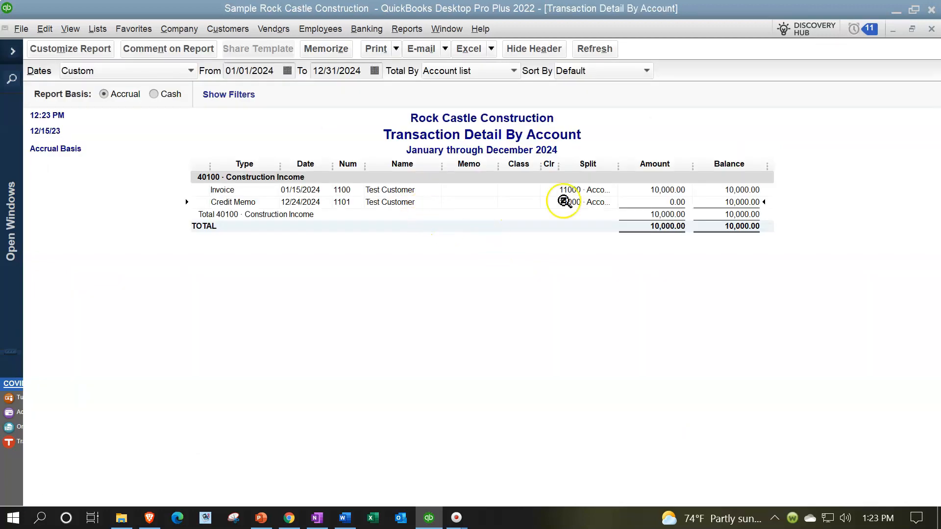
click(931, 30)
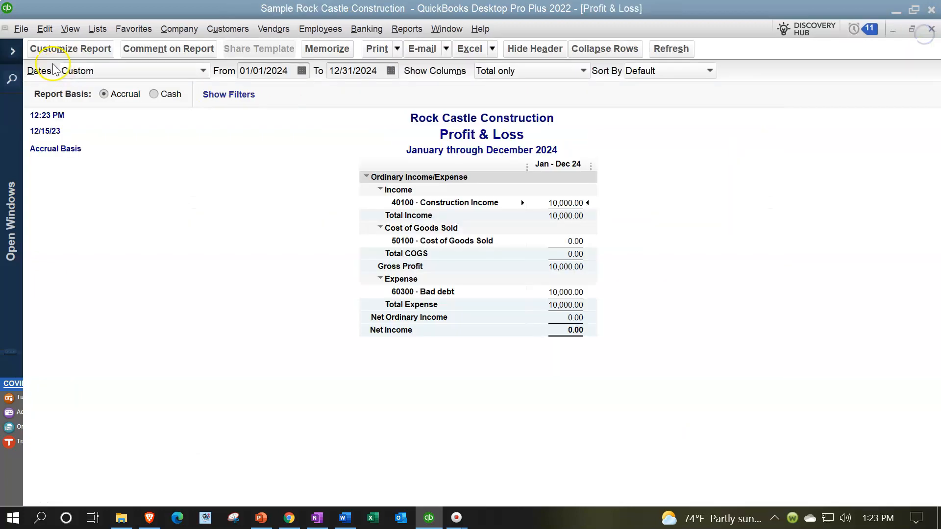
click(11, 51)
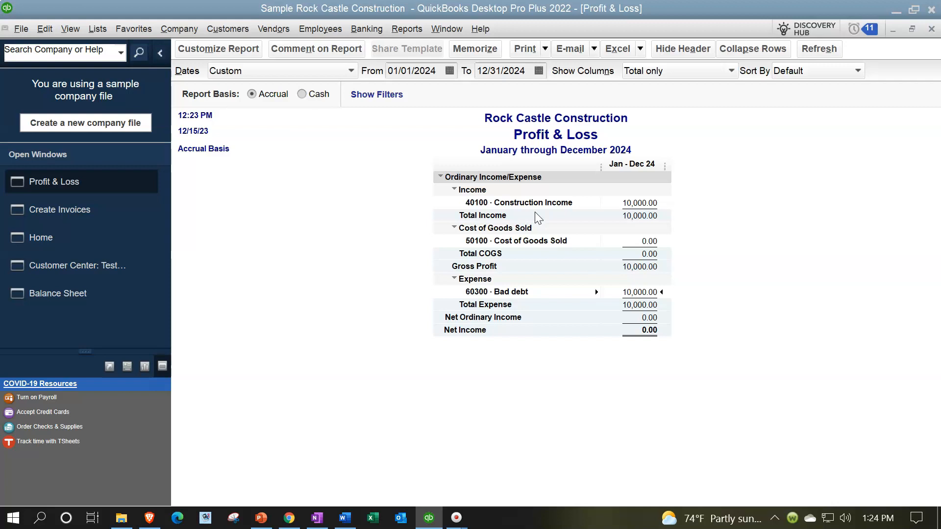
Check the transactions behind 50100 · Cost of Goods Sold on the Profit & Loss report, and close the detail report
click(637, 201)
click(644, 292)
double_click(643, 243)
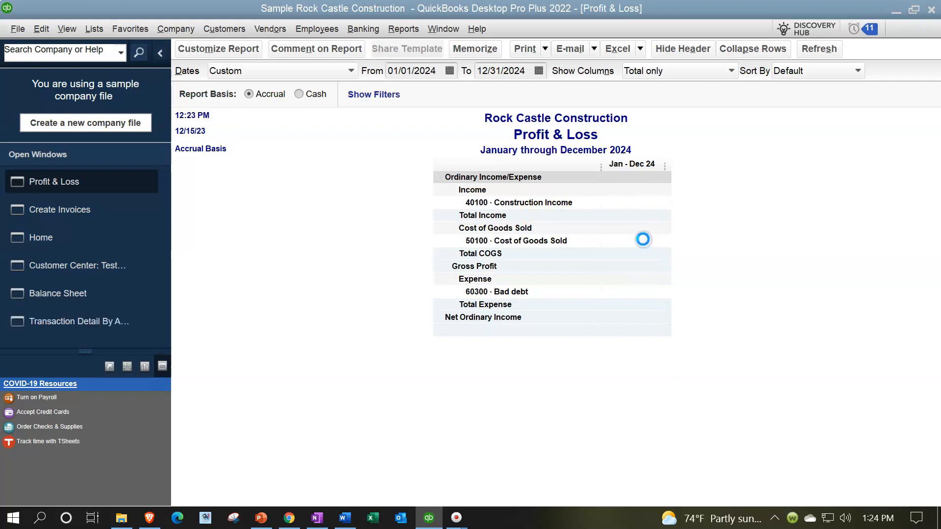
click(720, 191)
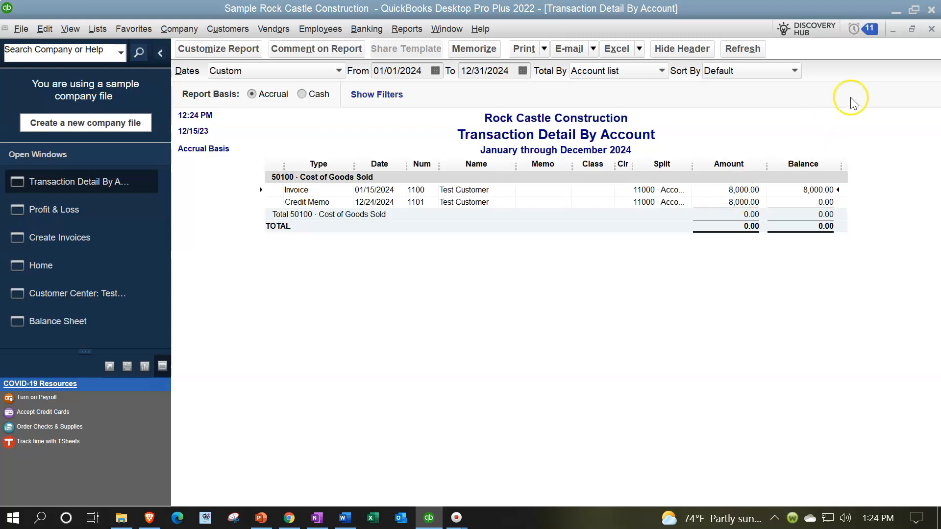
click(931, 28)
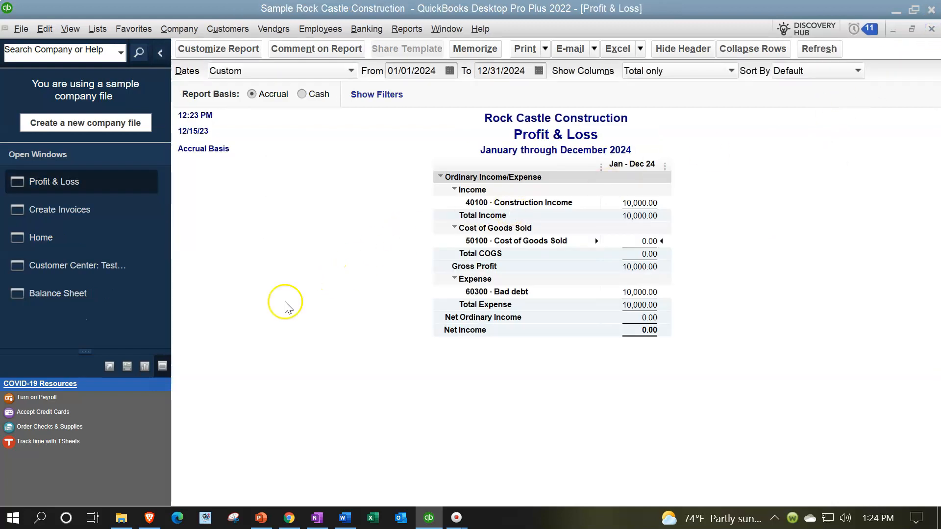
Switch to the Balance Sheet report and set its as-of date to 12/31/2024
click(58, 290)
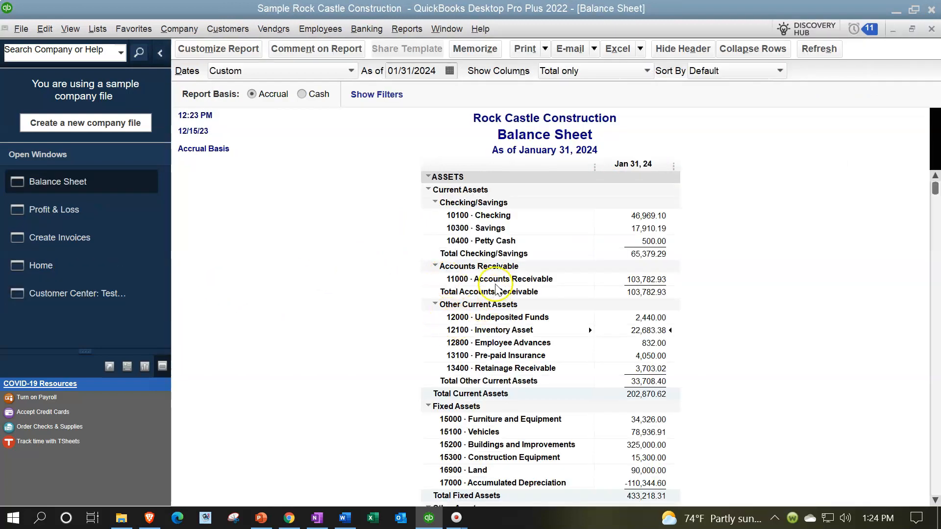
click(441, 69)
double_click(441, 69)
text(12/31/2024)
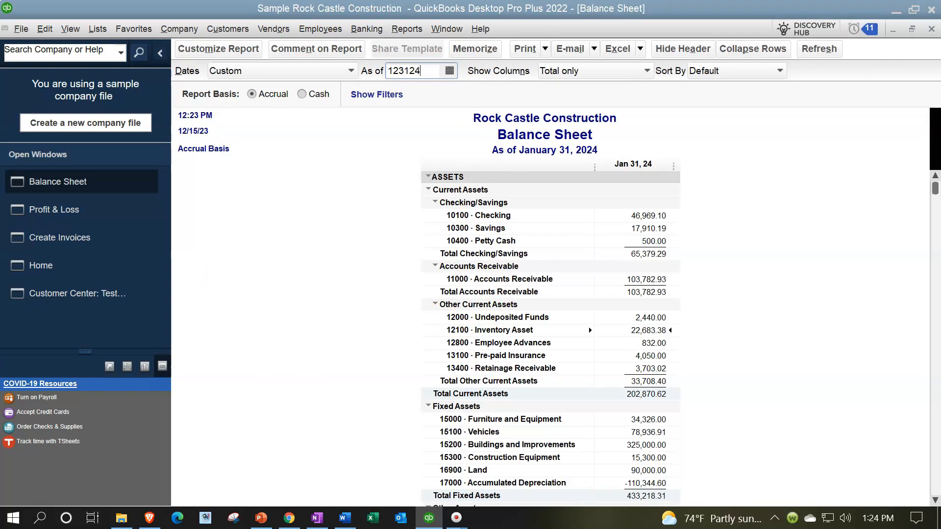
key(Tab)
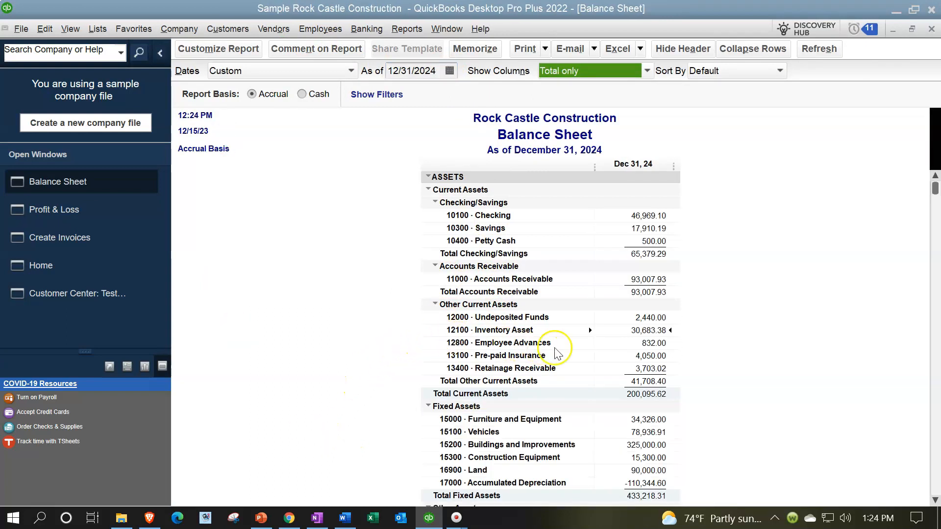
Examine the 11000 · Accounts Receivable transactions from 01/01/2024 to 12/31/2024, and close the detail report
click(643, 280)
double_click(643, 280)
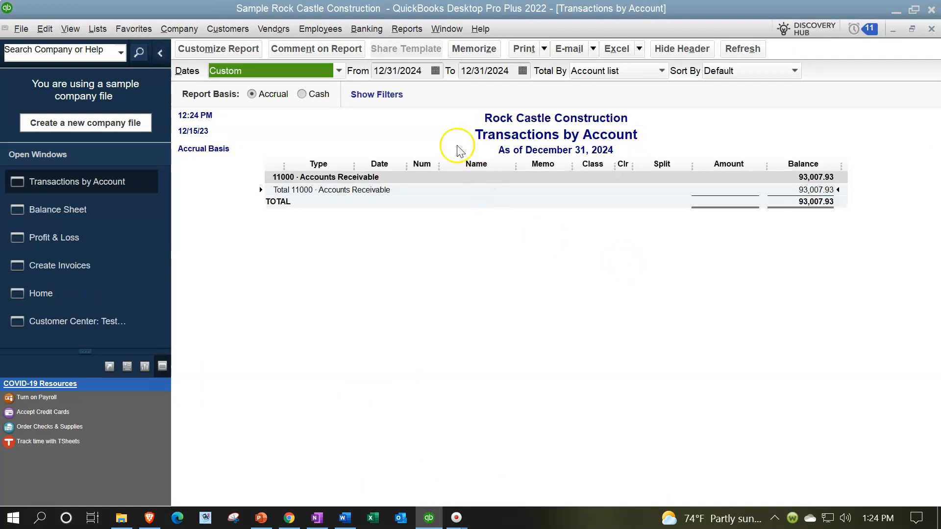
click(422, 72)
text(01/01/2024)
key(Tab)
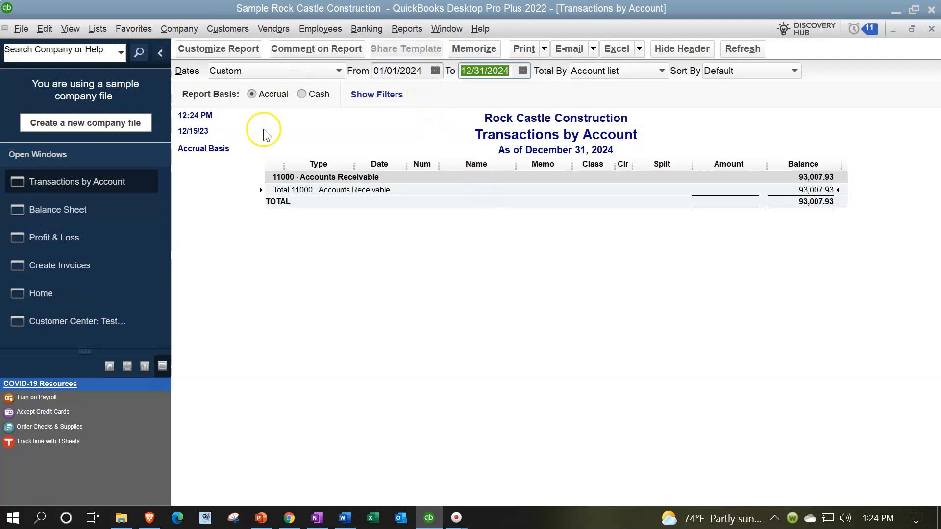
key(Tab)
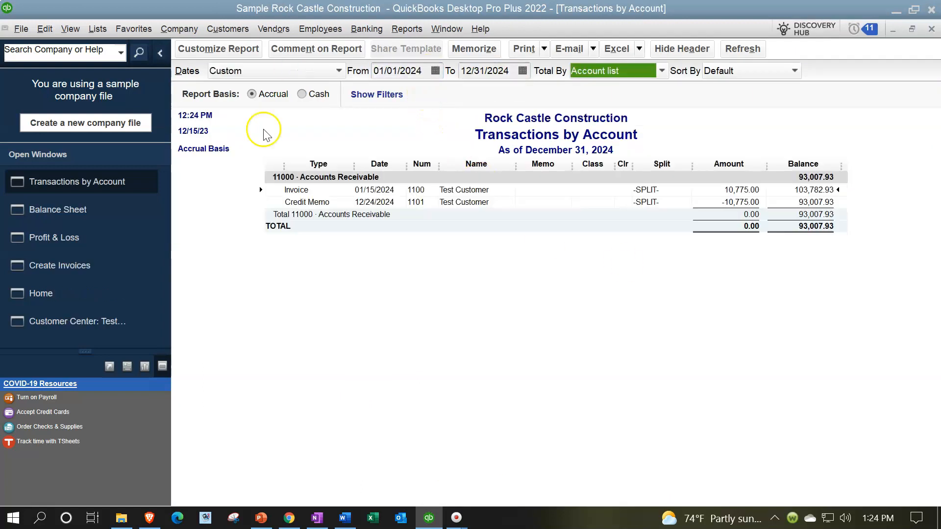
click(728, 192)
click(738, 202)
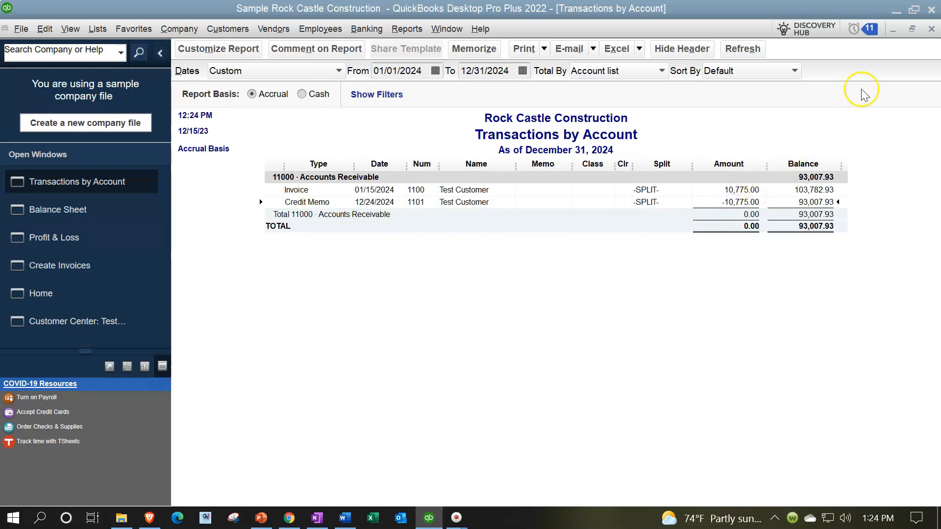
click(931, 29)
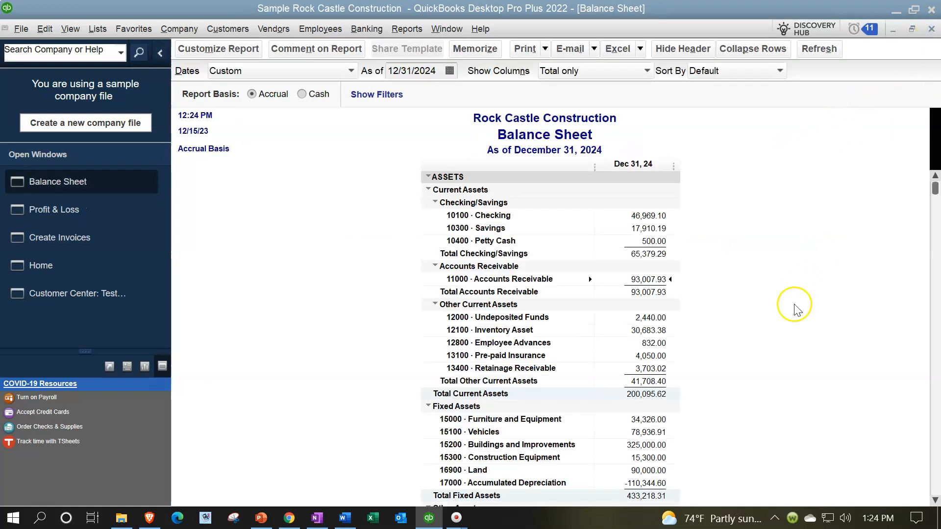
Examine the 12100 · Inventory Asset transactions with the start date set to 01/01/2024, and close the detail report
click(630, 330)
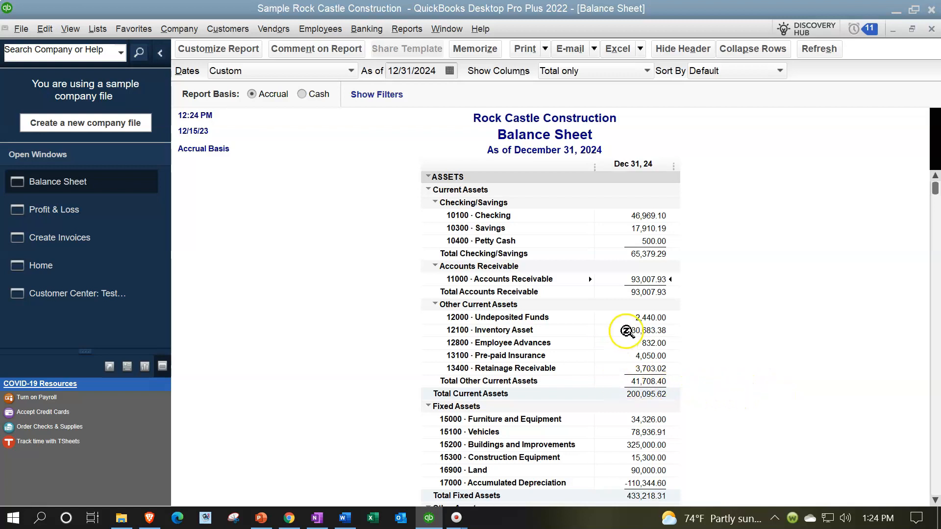
double_click(632, 331)
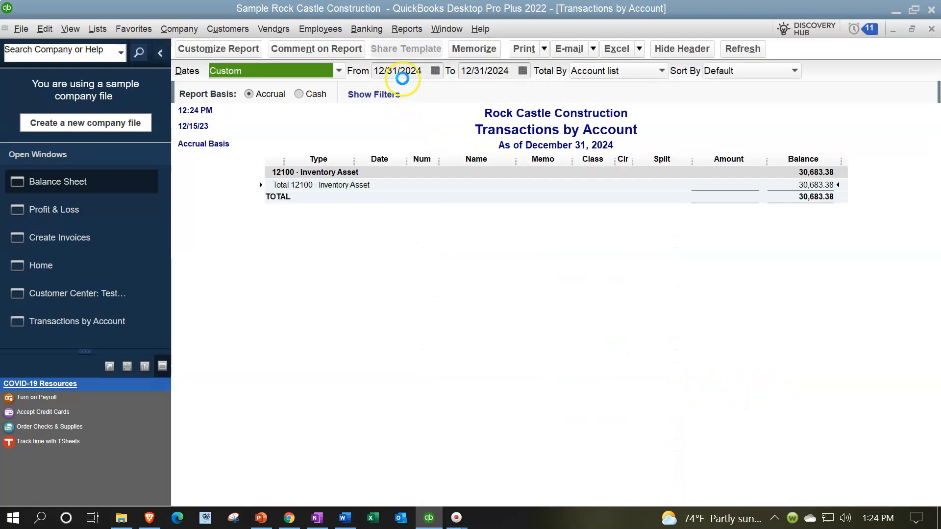
double_click(402, 72)
text(01/01/2024)
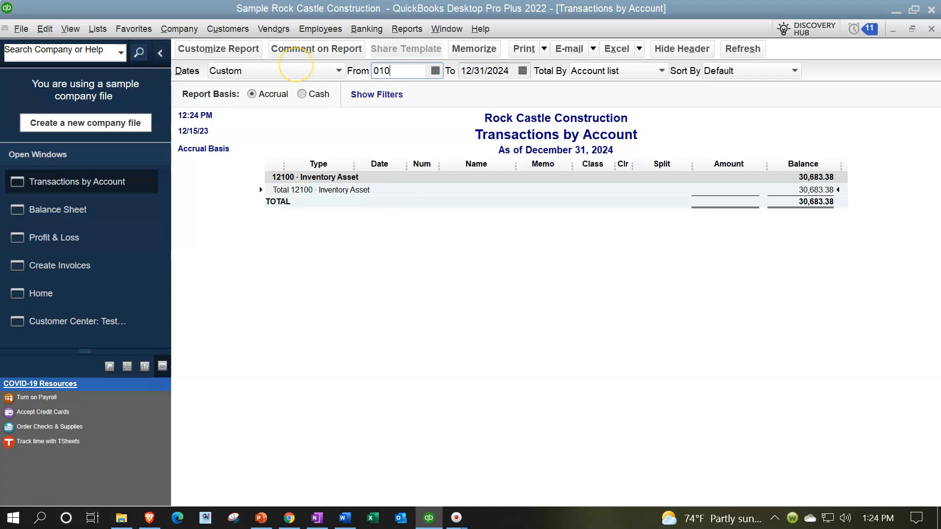
key(Tab)
key(Tab)
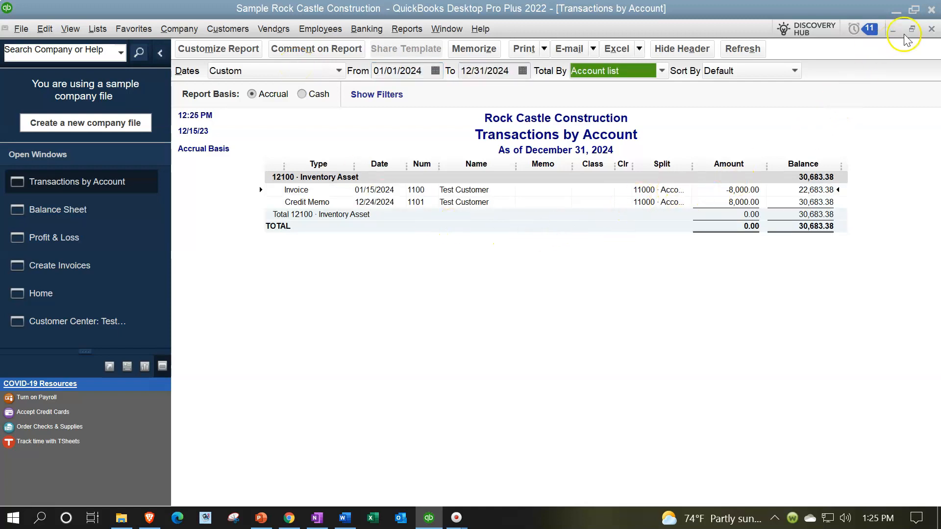
click(931, 29)
Examine the 25500 · Sales Tax Payable transactions with the start date set to 01/01/2024, and return to the Balance Sheet's assets
scroll(291, 365, down, 8)
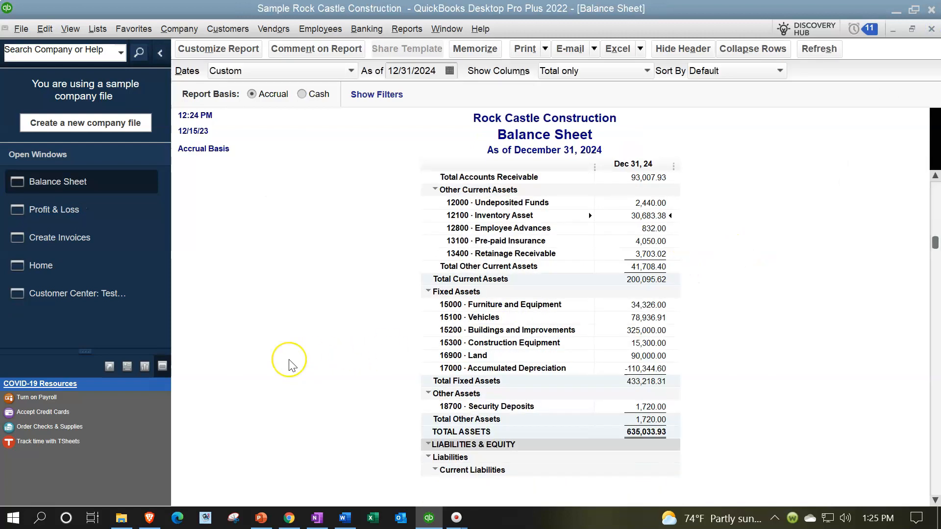
scroll(291, 365, down, 2)
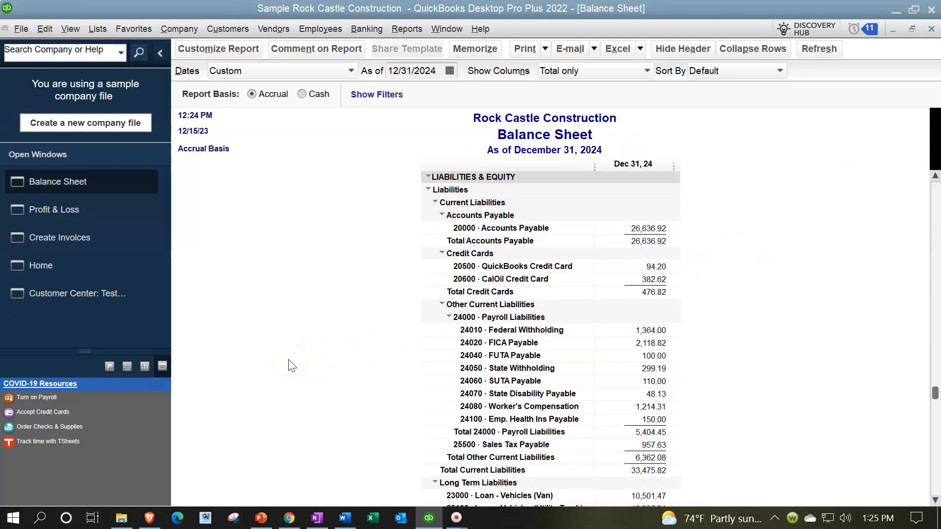
double_click(647, 447)
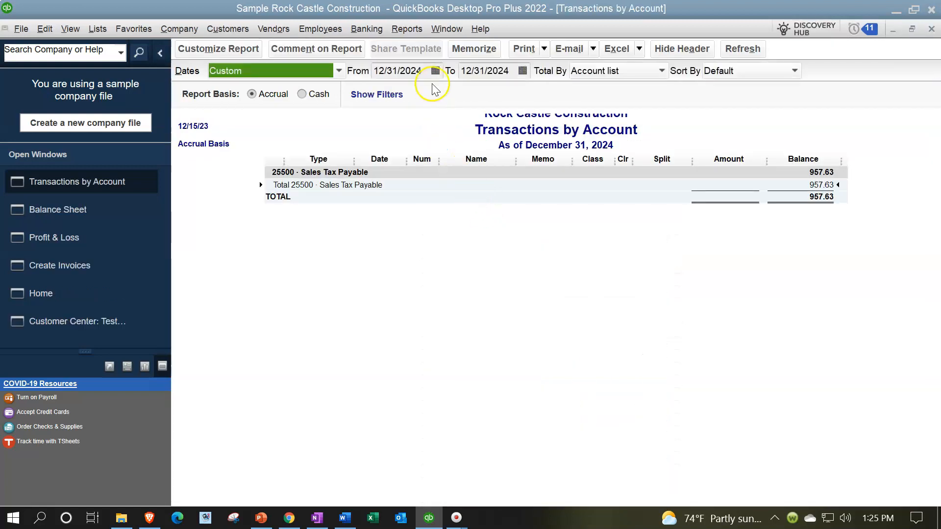
click(428, 73)
text(01/01/24)
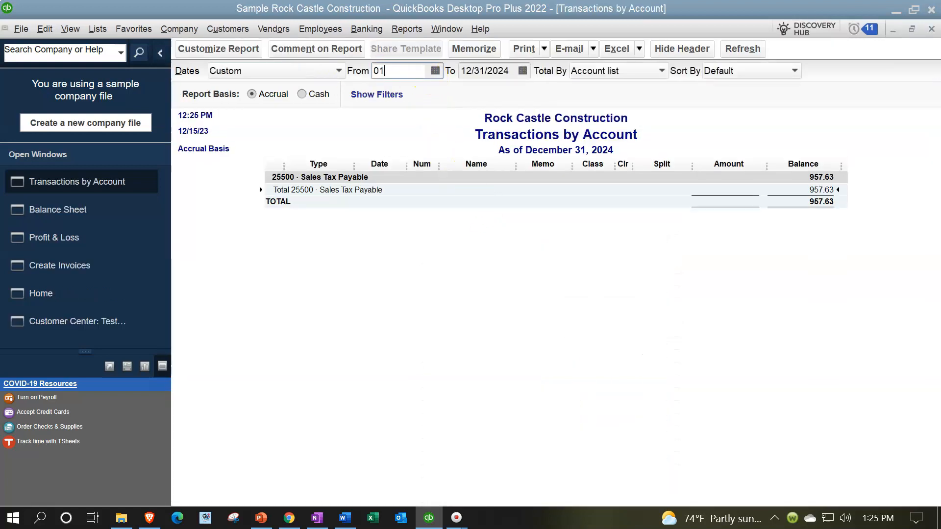
key(Tab)
key(Tab)
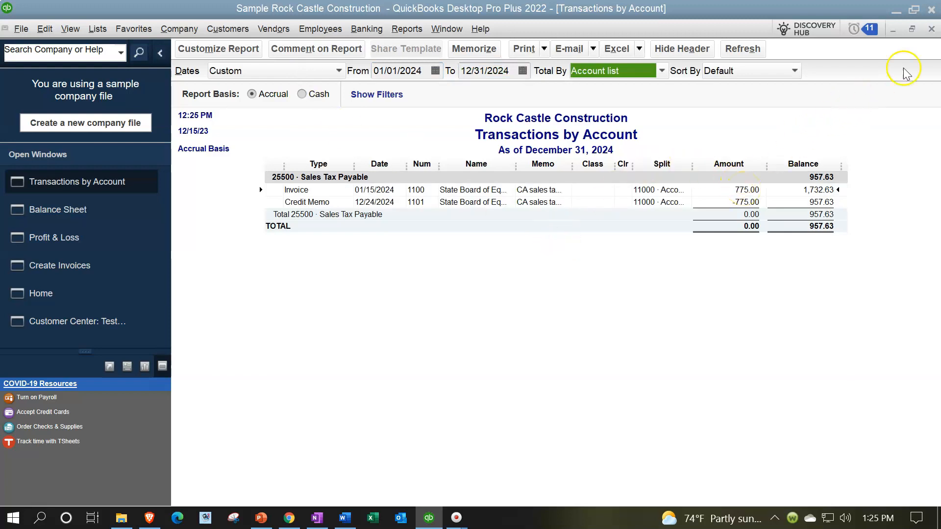
click(931, 29)
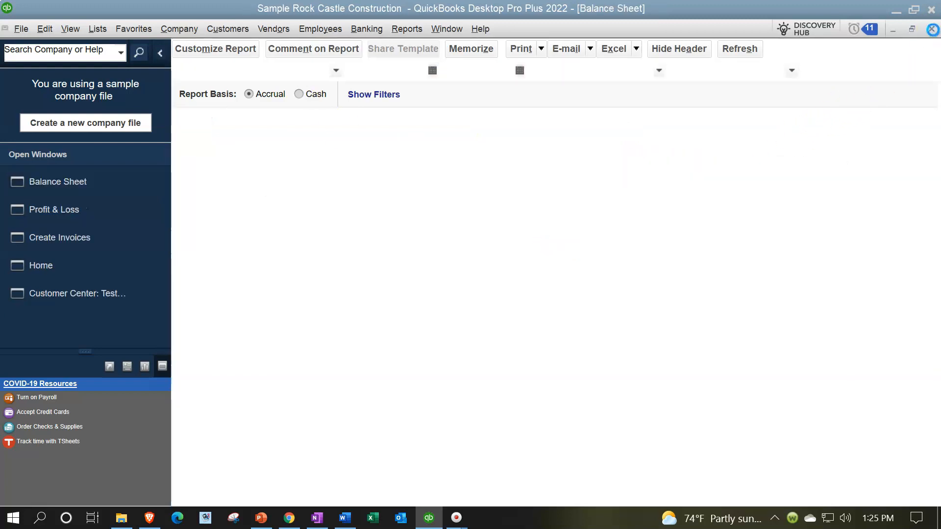
scroll(671, 237, up, 8)
scroll(672, 237, up, 1)
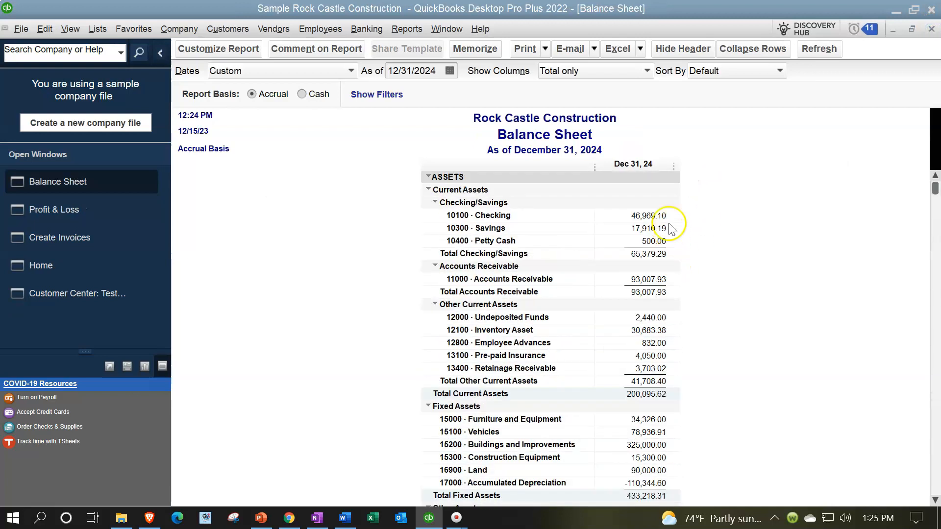
Run the Customer Balance Detail report to check Test Customer's invoice and credit memo, and return to the Balance Sheet
click(397, 29)
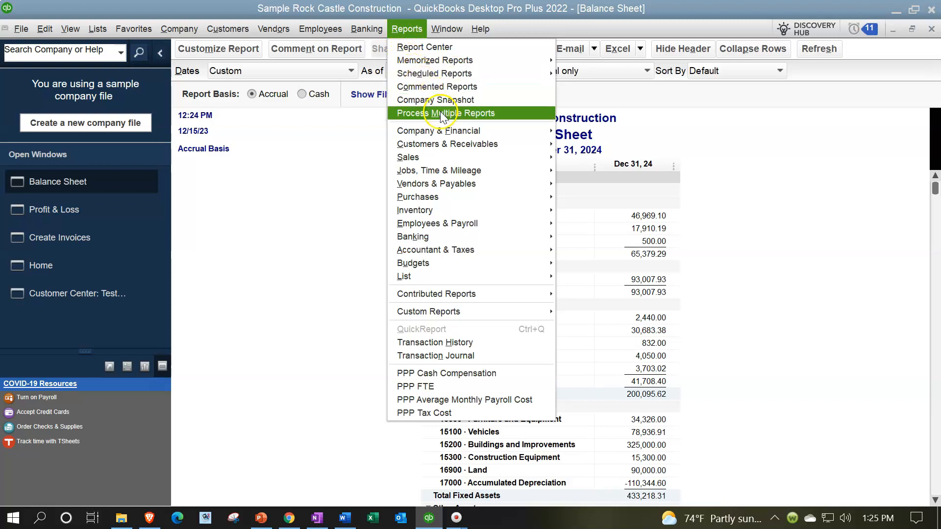
mouse_move(518, 145)
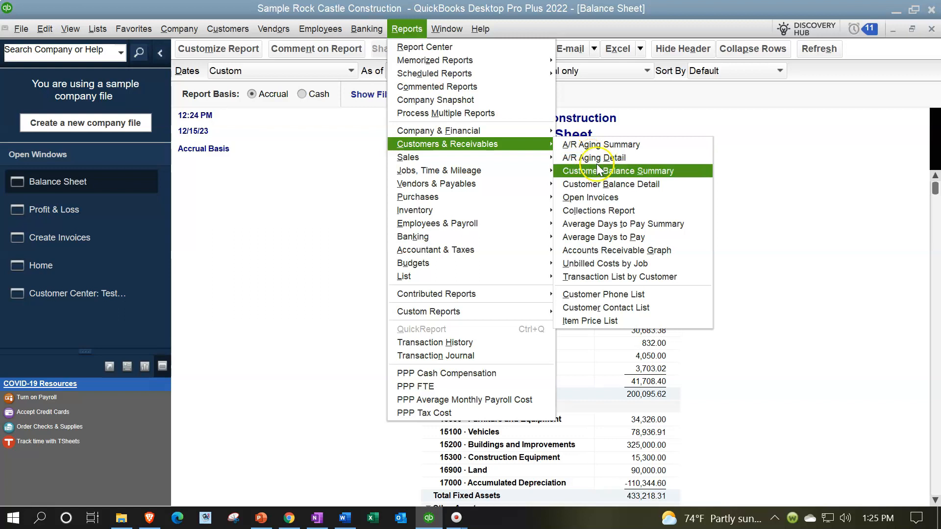
click(653, 184)
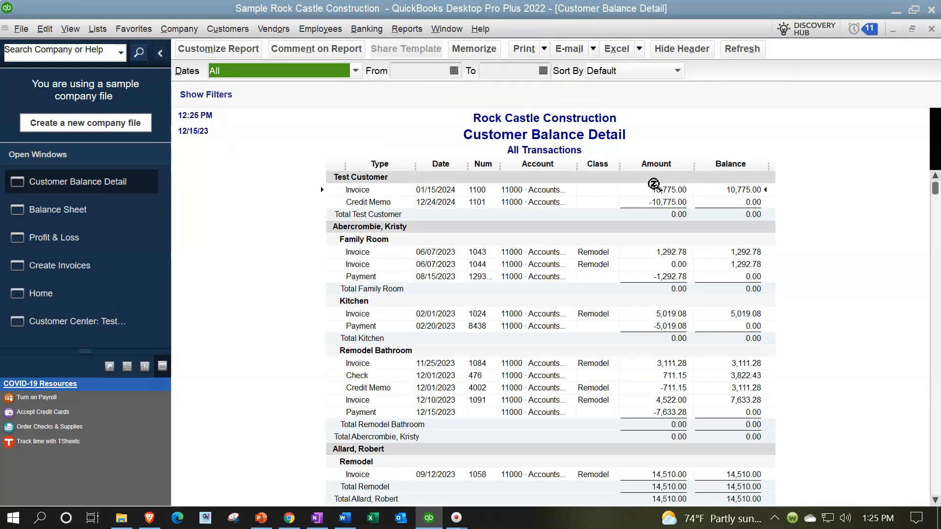
click(659, 191)
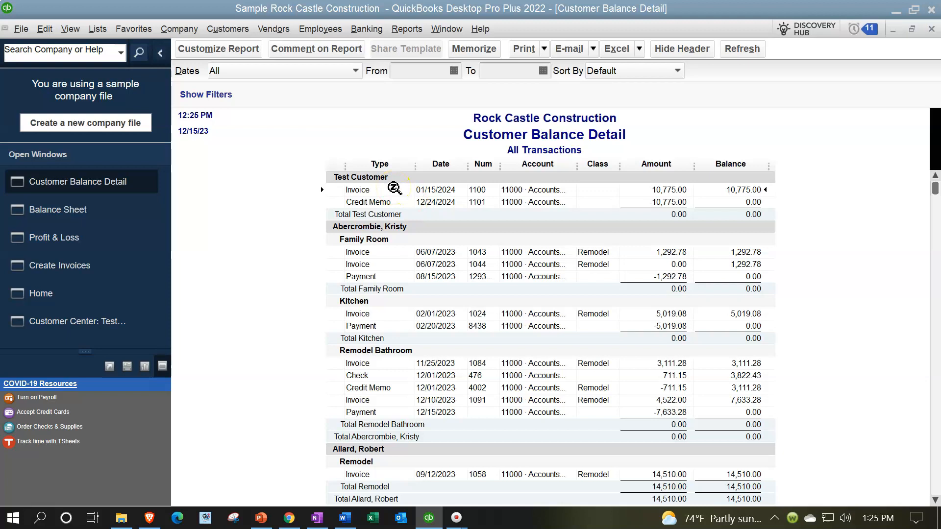
click(395, 190)
click(80, 211)
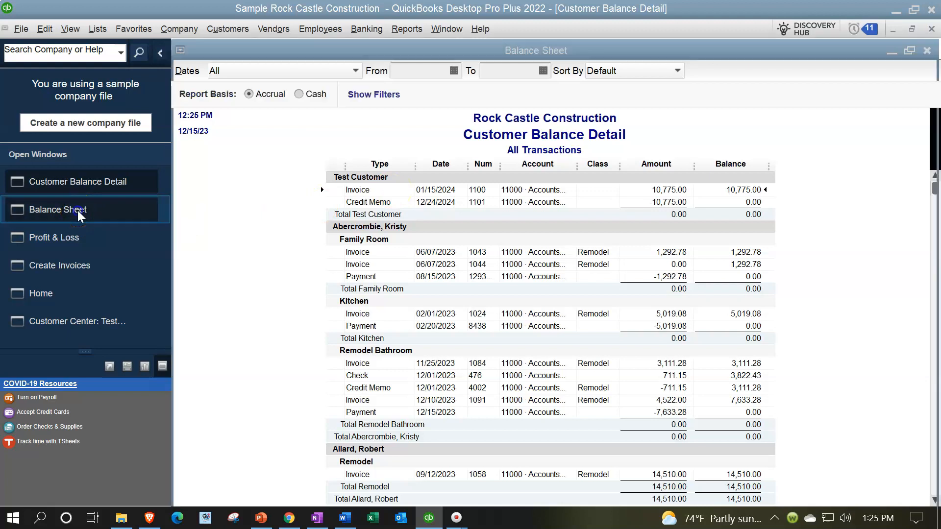
click(390, 242)
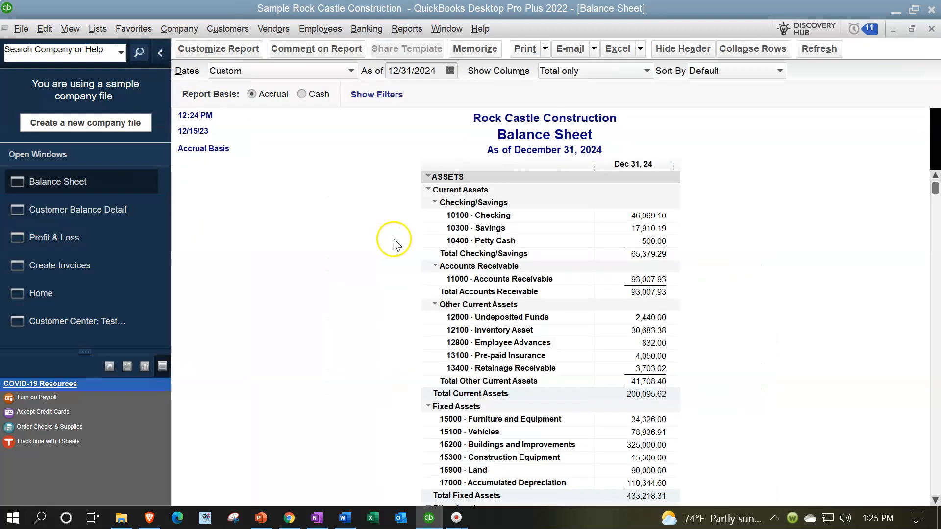